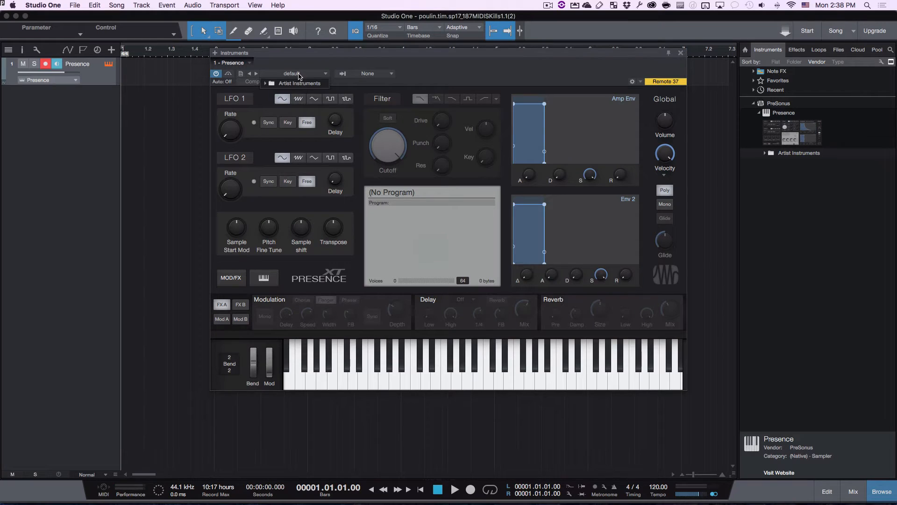
Step: Load the Machine Kit preset from the Artist Instruments drum kits into Presence, audition it and close the instrument window
click(295, 83)
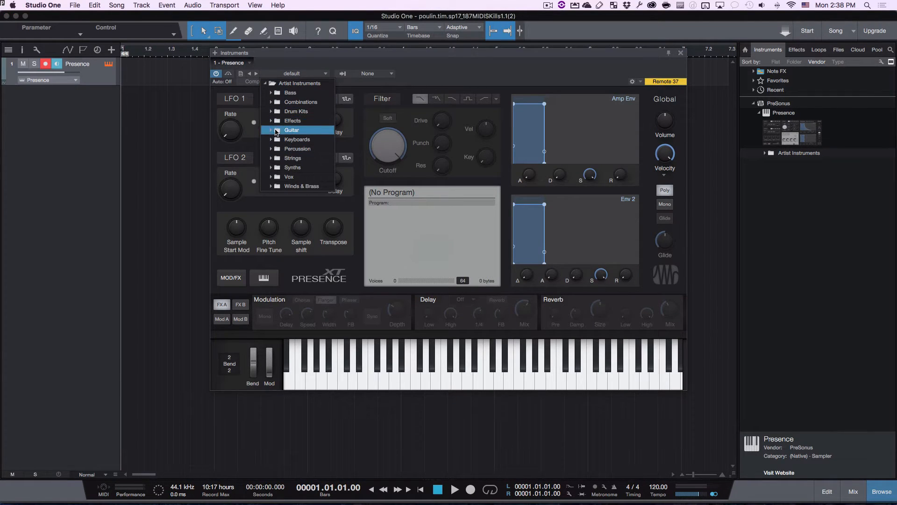
click(282, 112)
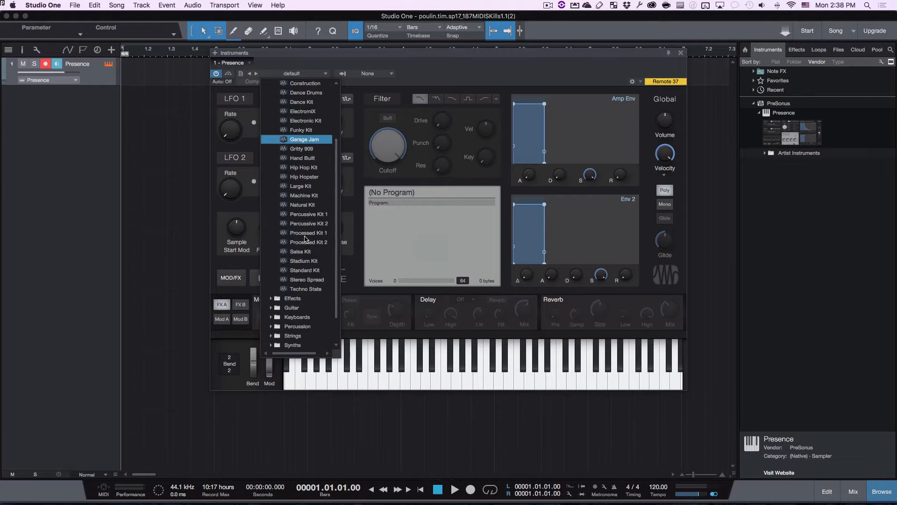
scroll(308, 243, down, 2)
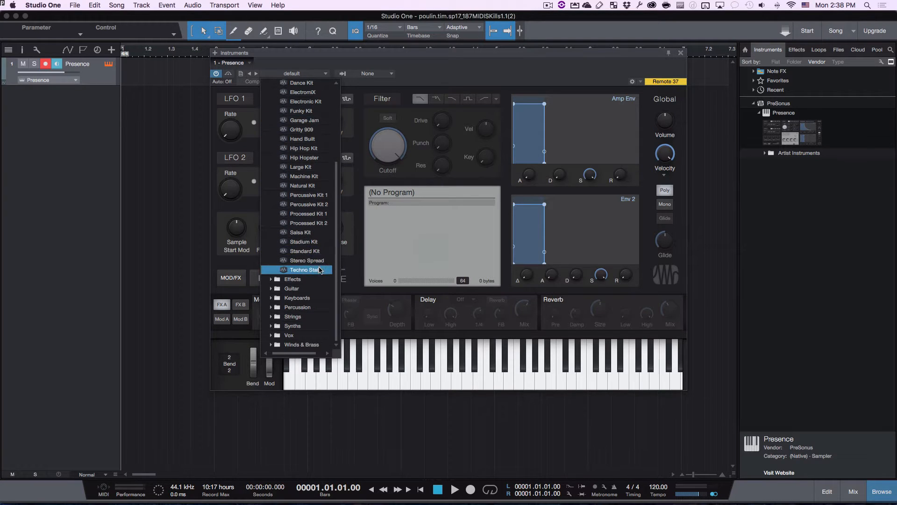
click(308, 176)
click(420, 360)
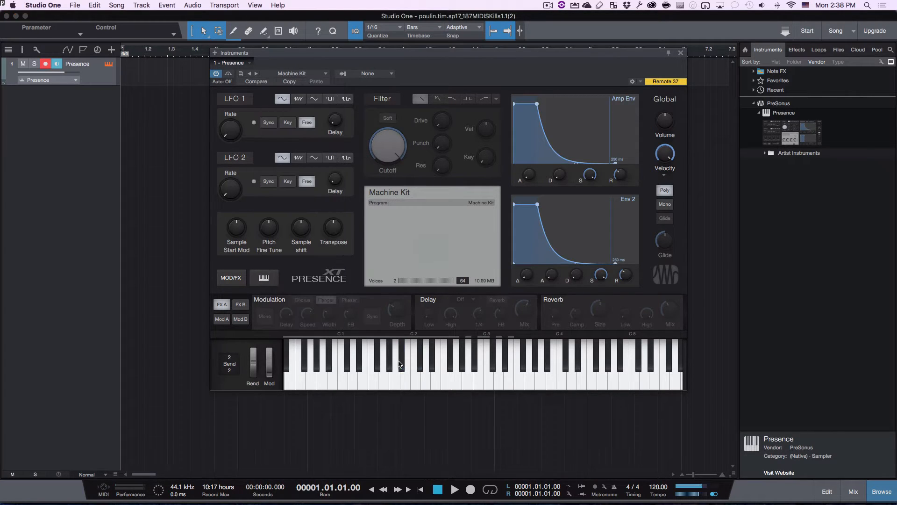
click(681, 53)
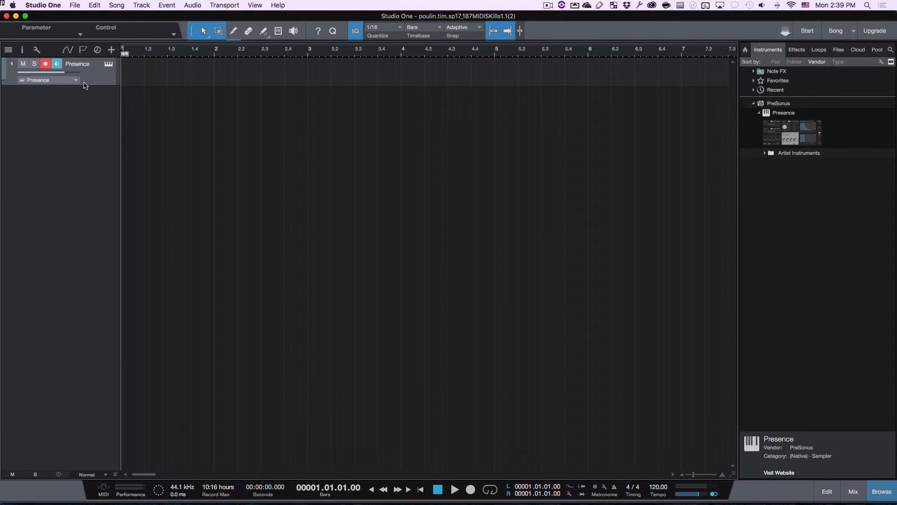
Step: Increase the Presence track's height and open the note editor, enlarging it to show more of the pitch range
drag(98, 85, 98, 109)
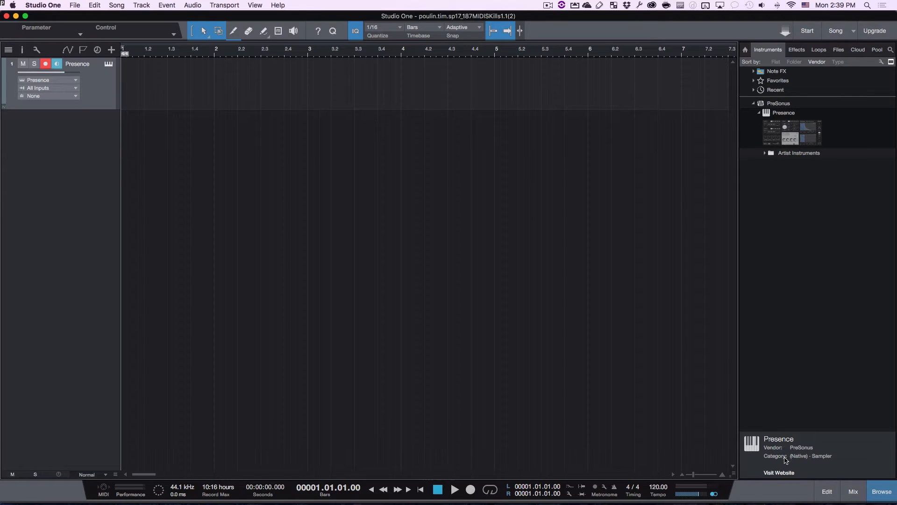
click(827, 492)
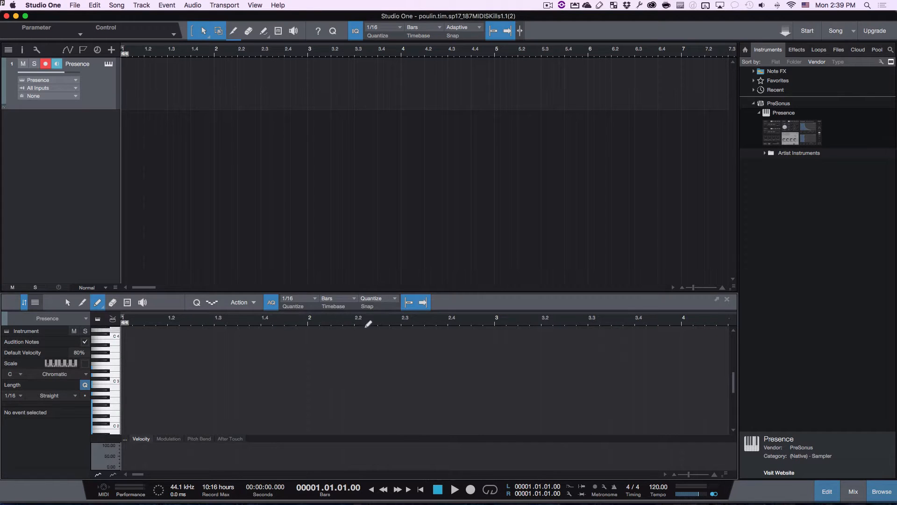
drag(347, 292, 346, 211)
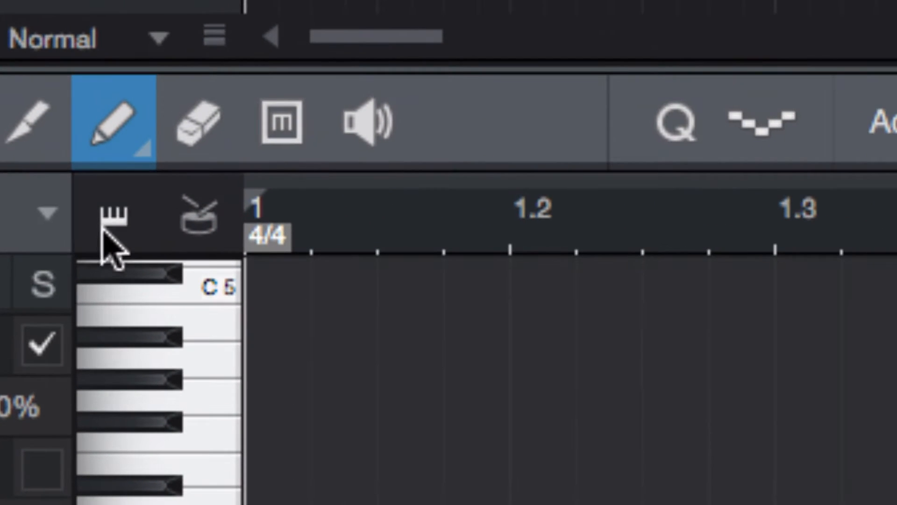
Step: Switch the note editor to drum view and apply the GM Drums preset as its pitch names
click(199, 220)
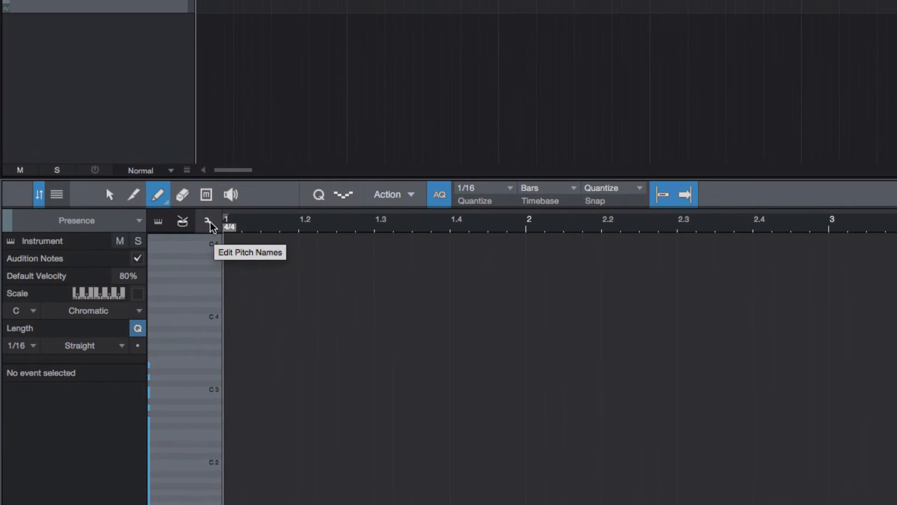
click(209, 224)
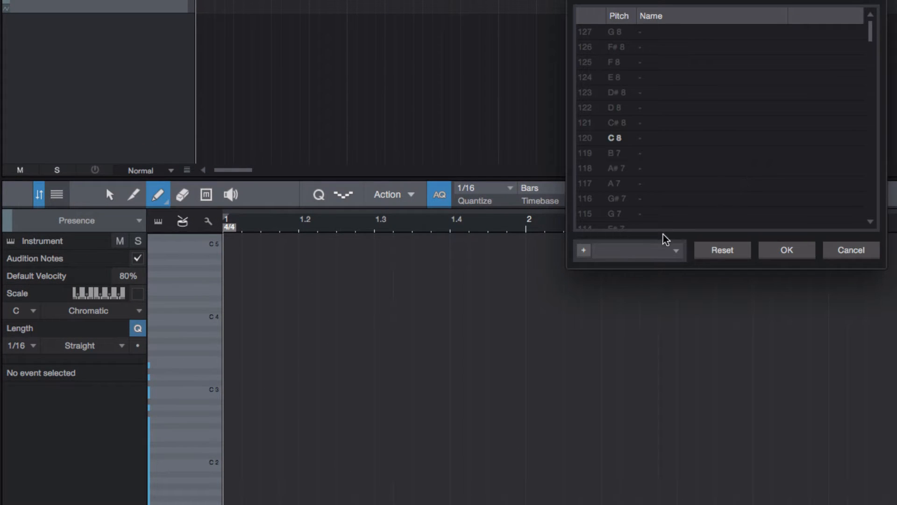
click(655, 250)
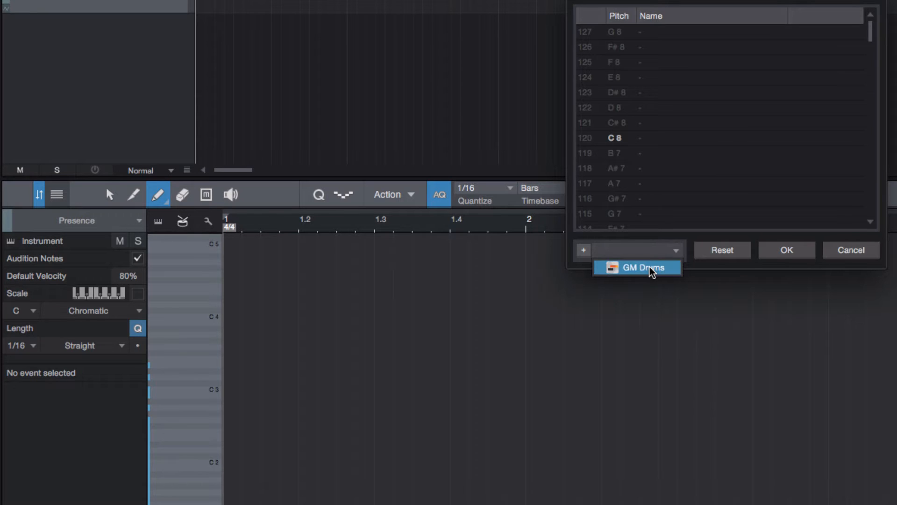
click(630, 270)
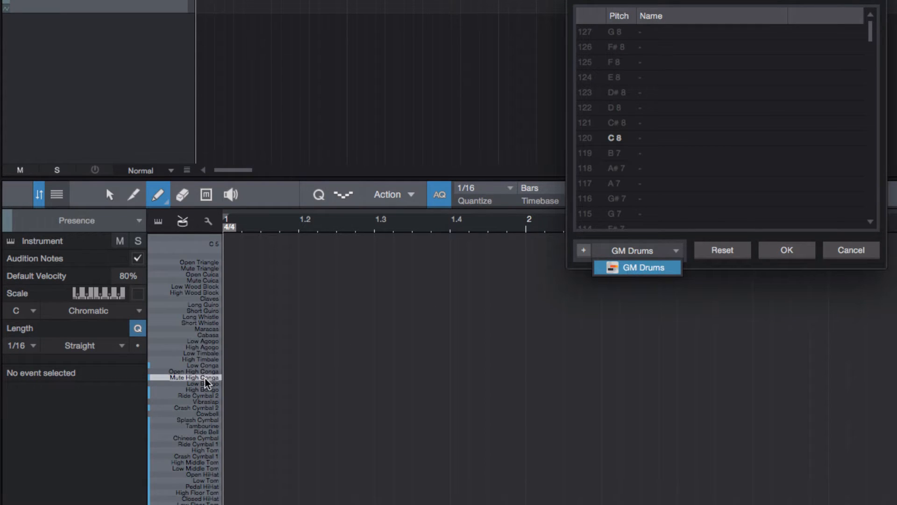
click(781, 252)
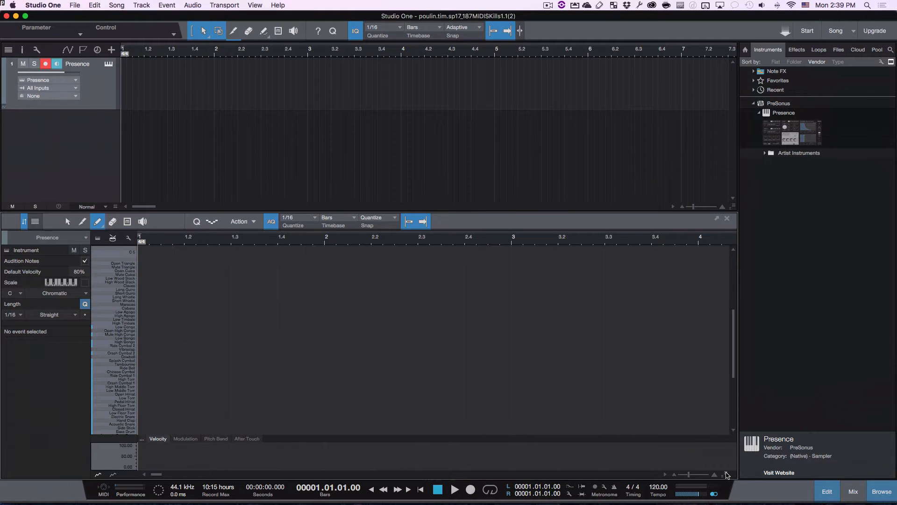
Step: Enlarge the drum rows and audition the percussion sounds between Cowbell and High Agogo
mouse_move(725, 474)
mouse_down()
mouse_move(724, 440)
mouse_move(719, 475)
mouse_up()
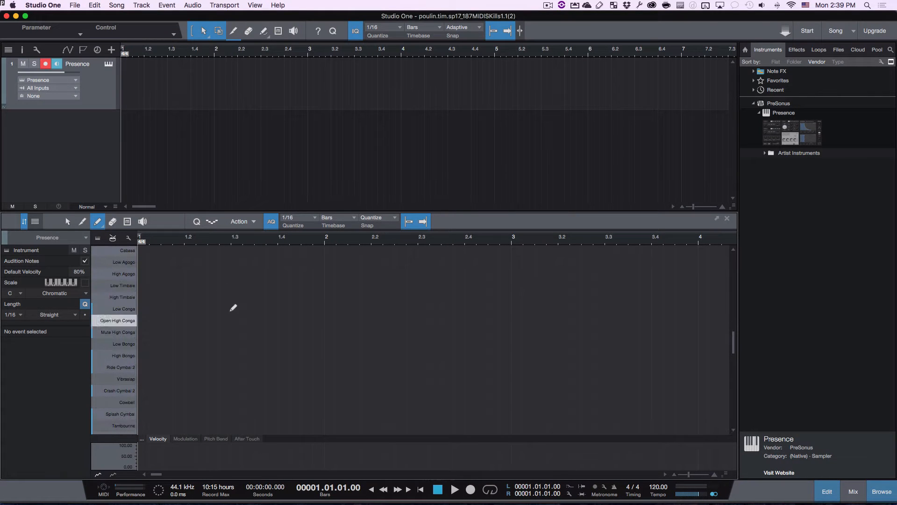
click(119, 406)
click(121, 390)
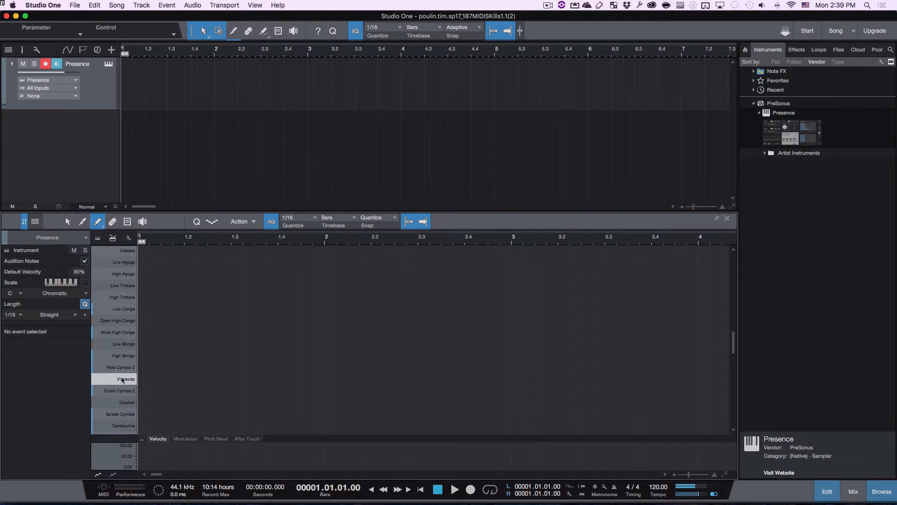
click(122, 366)
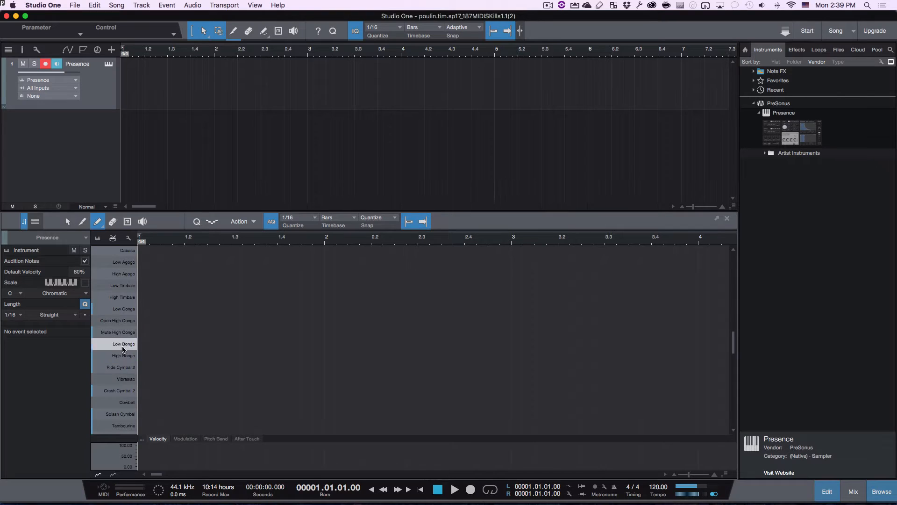
click(122, 346)
click(121, 331)
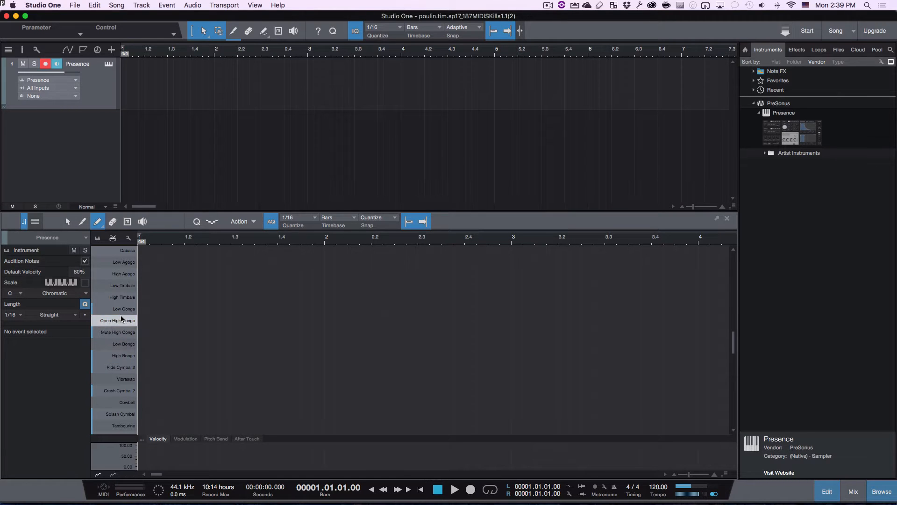
click(121, 309)
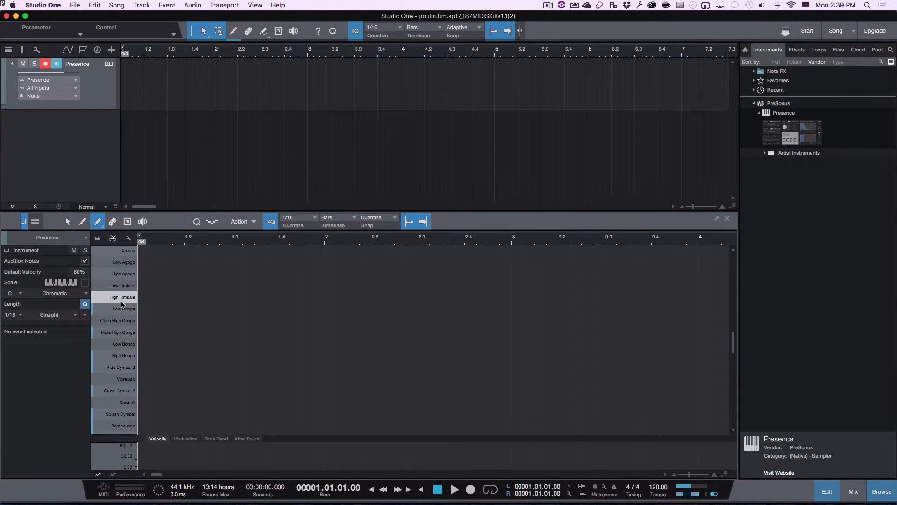
click(122, 302)
click(122, 301)
click(122, 301)
click(121, 286)
click(123, 275)
click(122, 356)
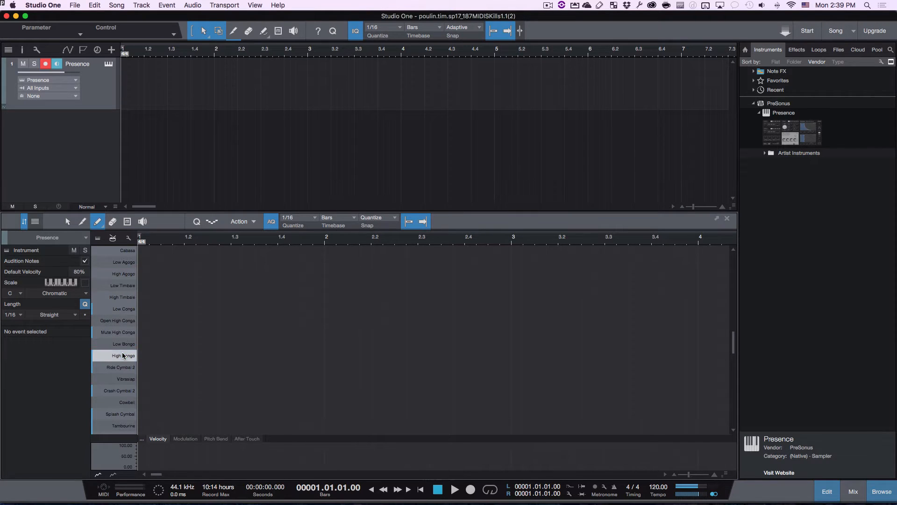
Step: Look through the full list of GM drum names and audition the lower drums, including Acoustic Bass Drum and Side Stick
scroll(122, 356, up, 5)
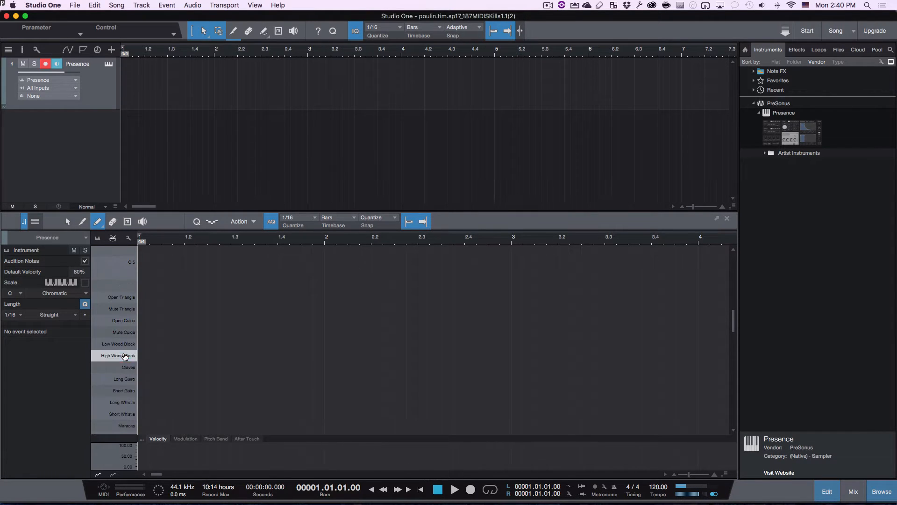
scroll(125, 356, down, 5)
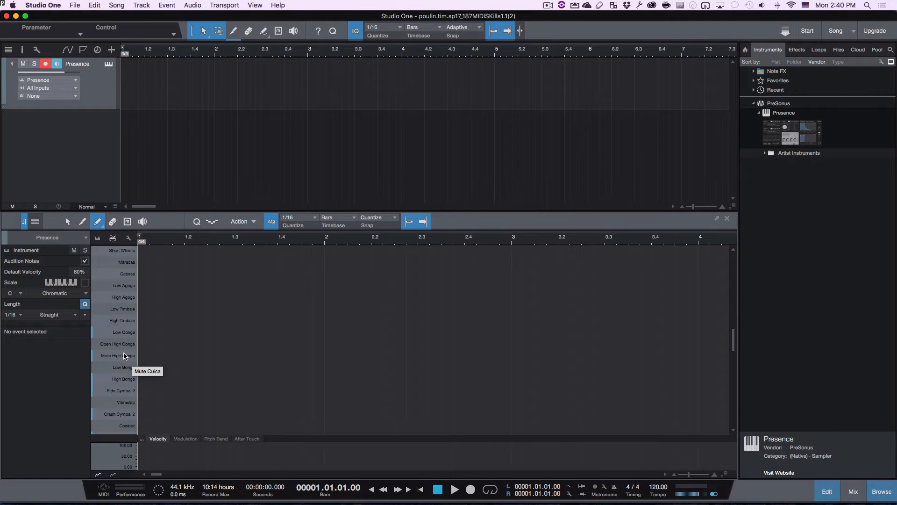
scroll(125, 356, up, 5)
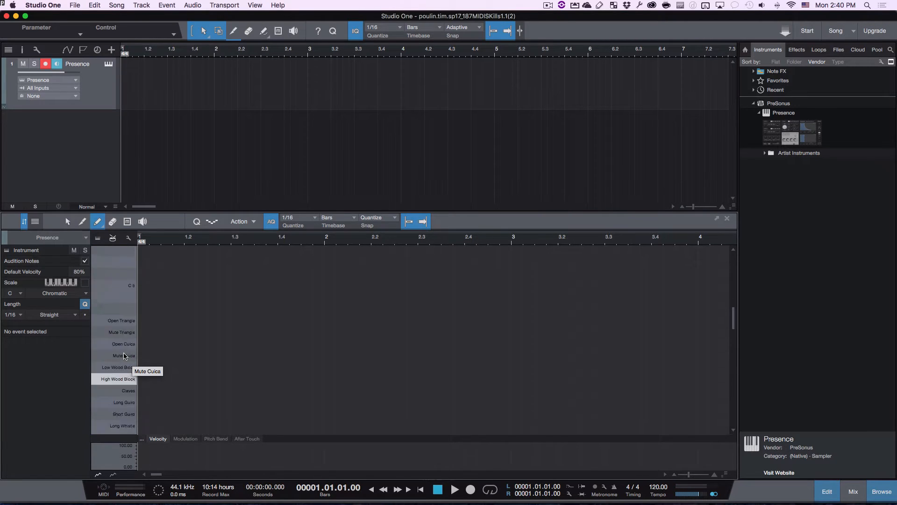
scroll(124, 356, down, 10)
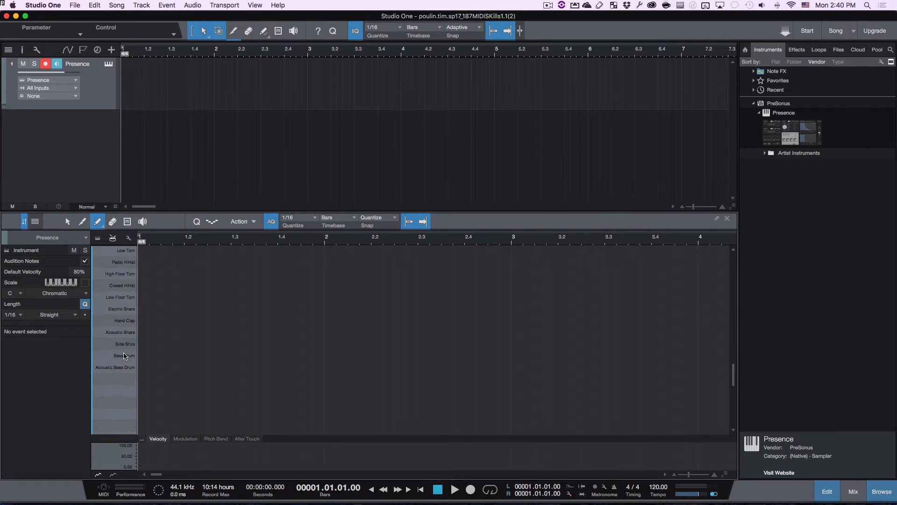
scroll(125, 355, down, 3)
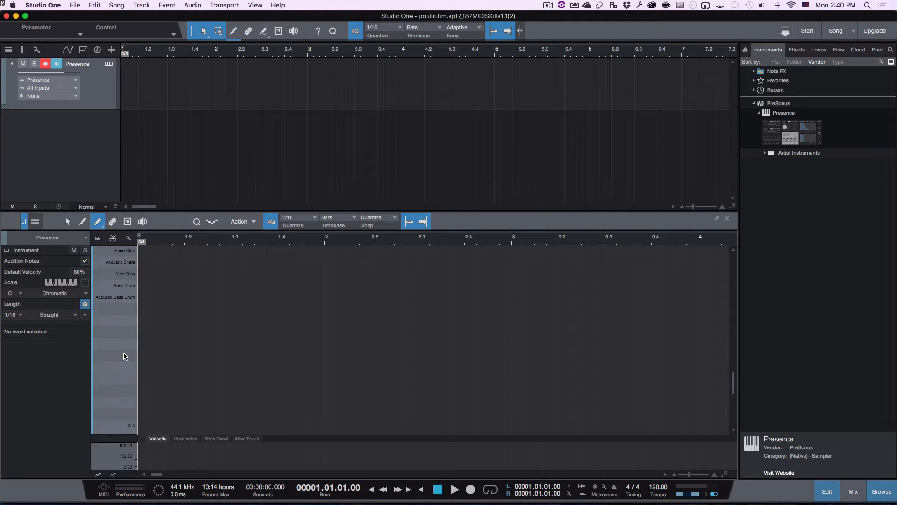
scroll(124, 356, up, 3)
click(124, 368)
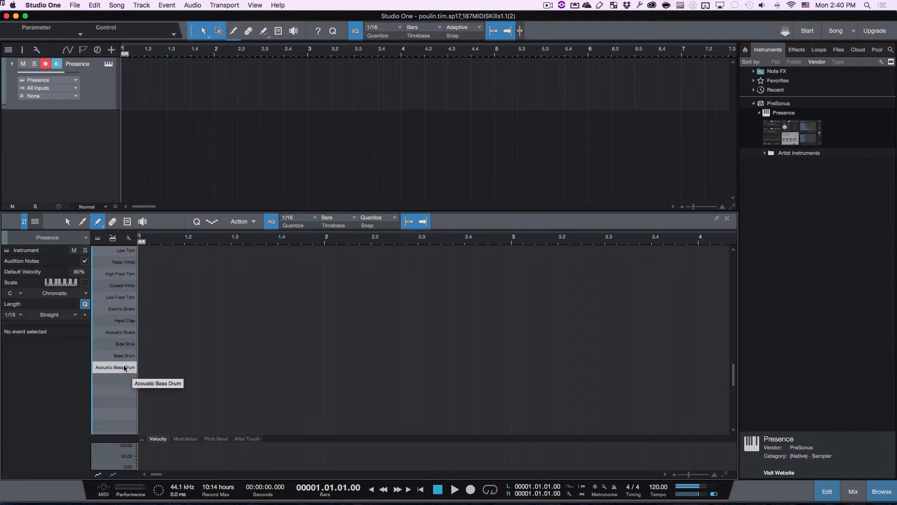
scroll(119, 331, up, 1)
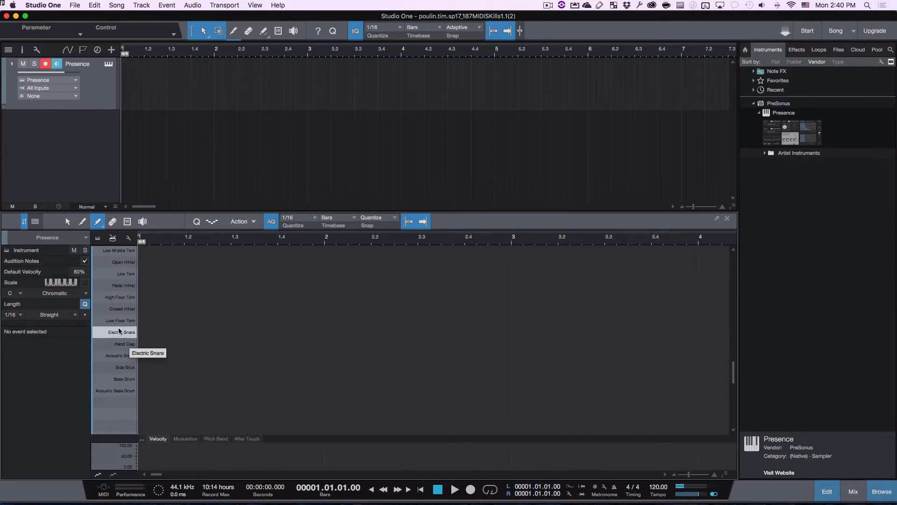
click(122, 388)
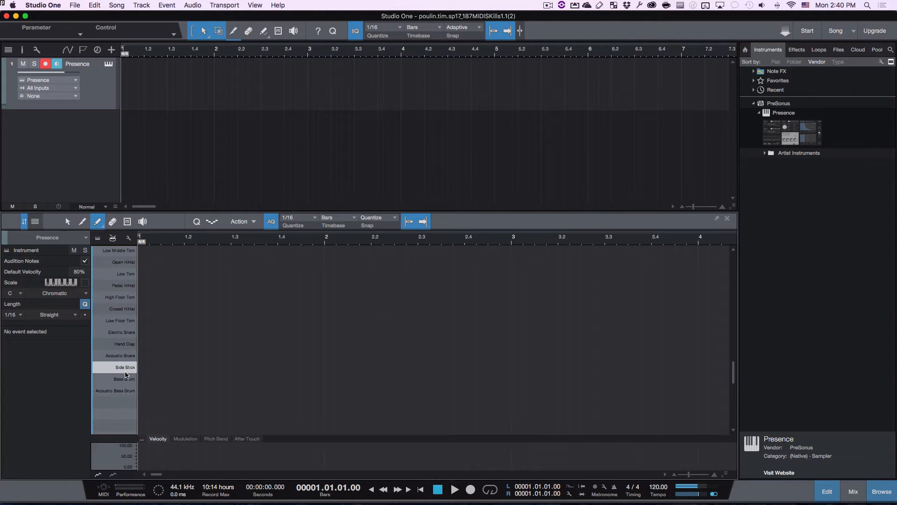
click(125, 371)
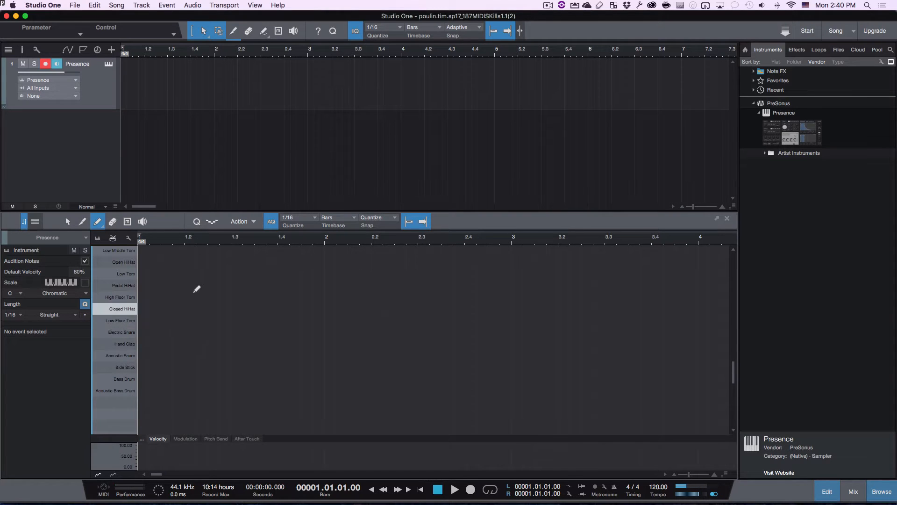
drag(202, 211, 201, 217)
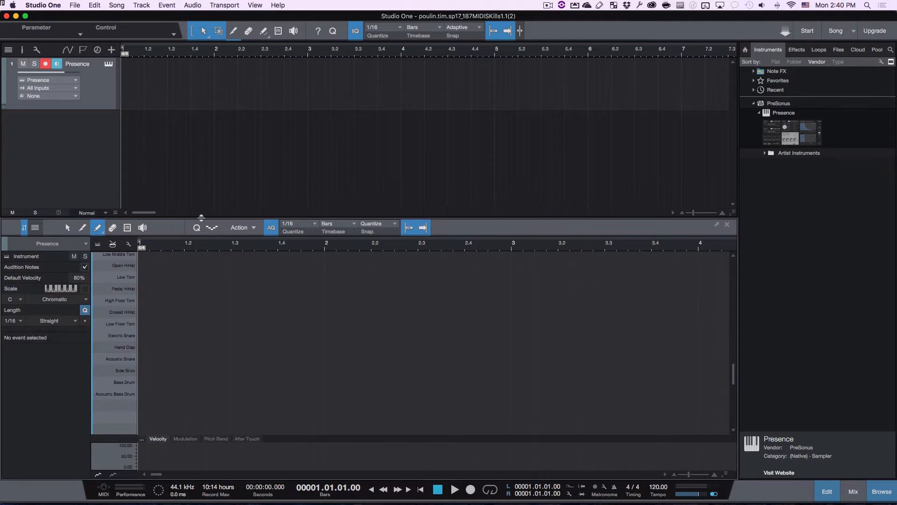
Step: Switch to the MUS 187 MIDI Skills 1 document in Word and read item 2 about adding a QWERTY keyboard
key(super+Tab)
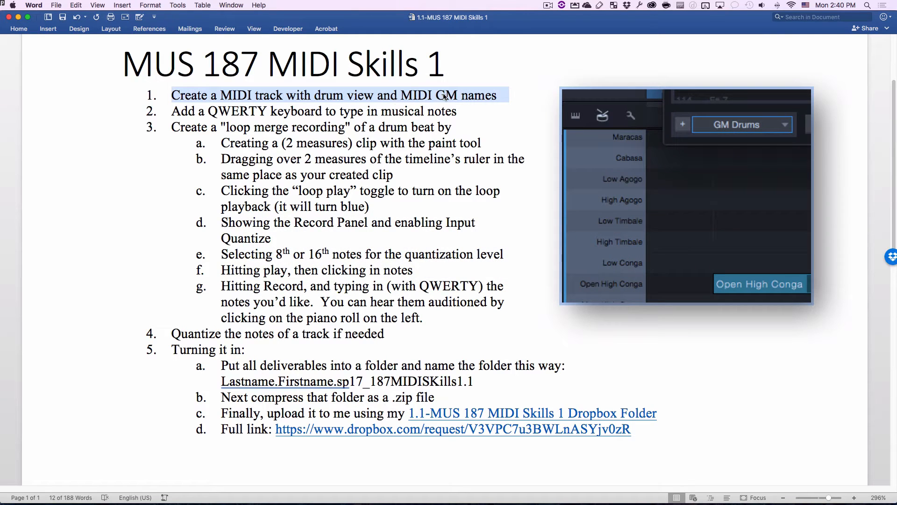
click(459, 96)
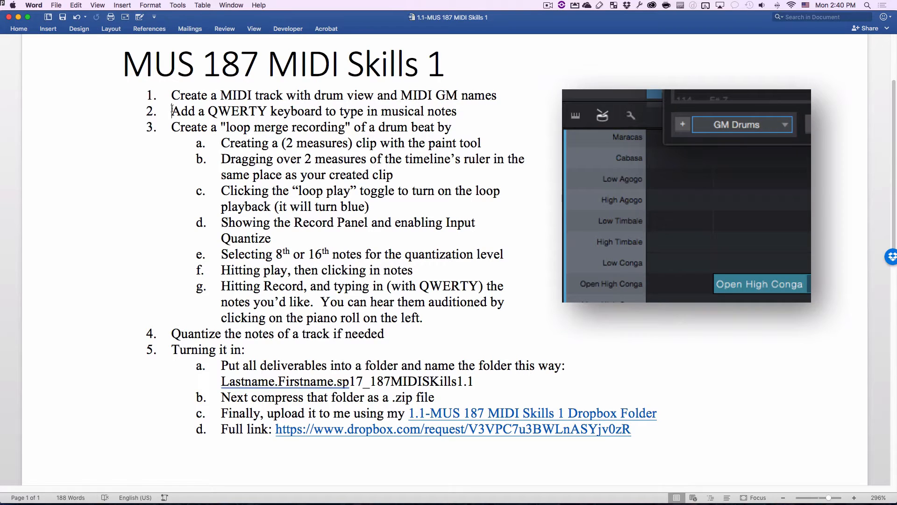
click(145, 111)
click(177, 109)
Step: Switch back to Studio One and open its External Devices preferences
key(super+Tab)
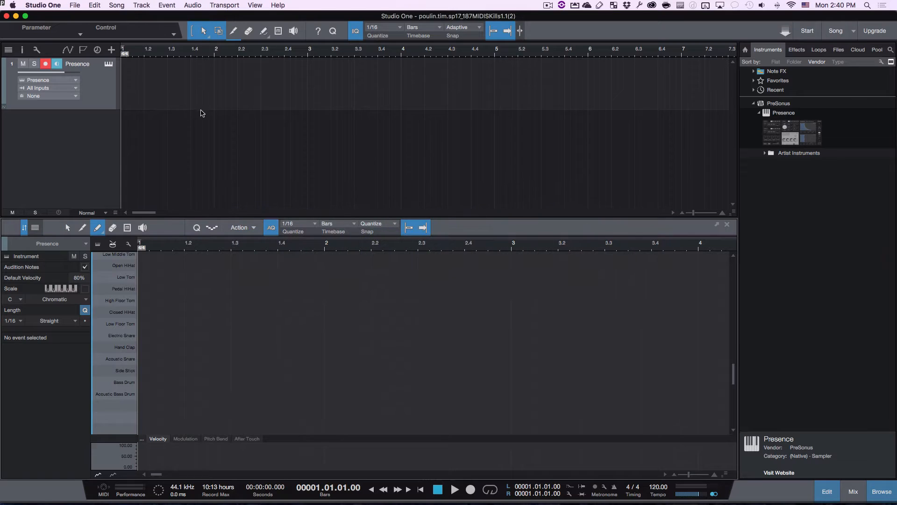
click(56, 5)
click(66, 31)
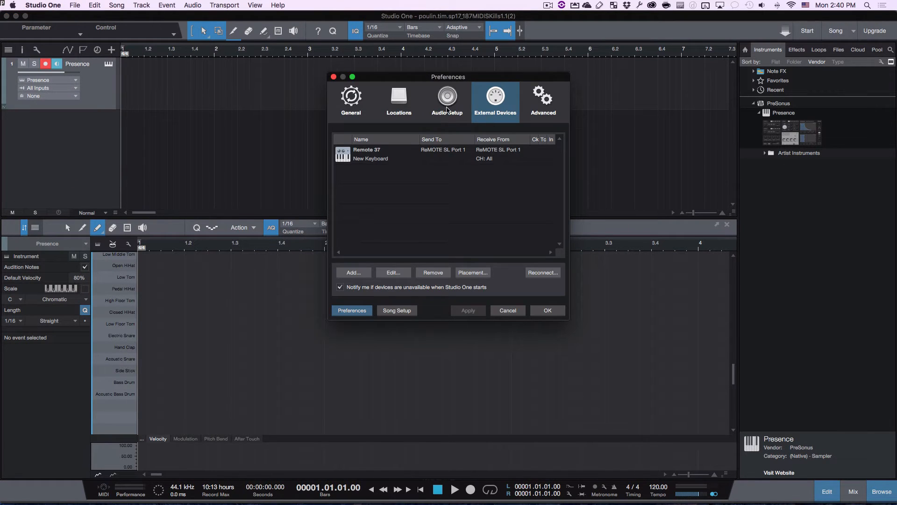
click(187, 4)
click(187, 5)
Step: Add the PreSonus Qwerty Keyboard as an external device and accept the preferences
click(360, 274)
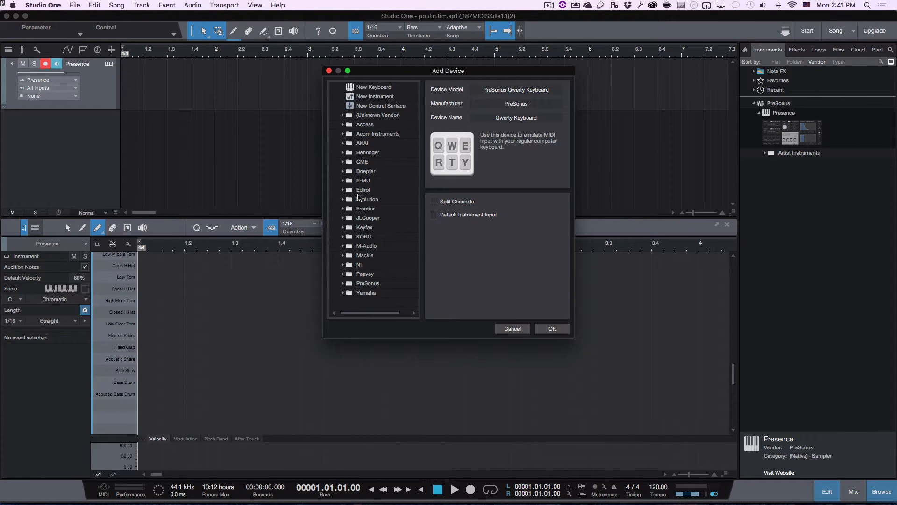
click(342, 283)
scroll(342, 283, down, 3)
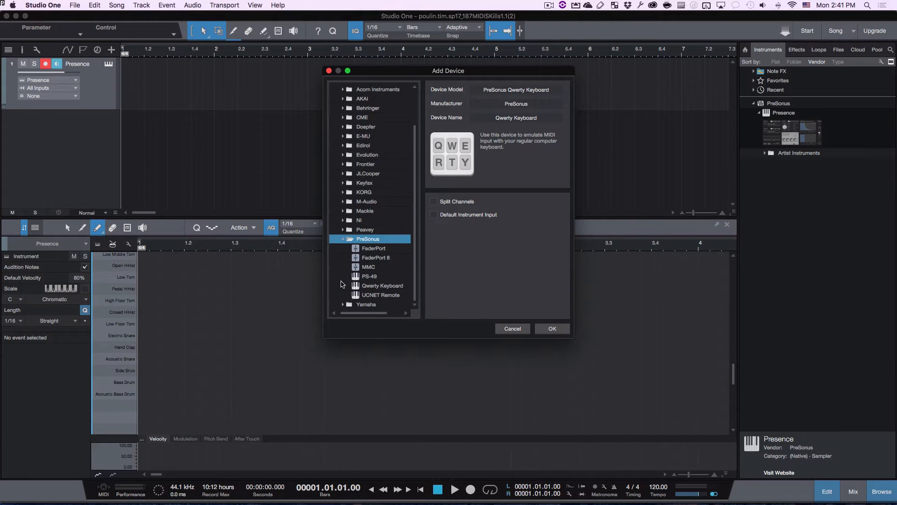
click(382, 287)
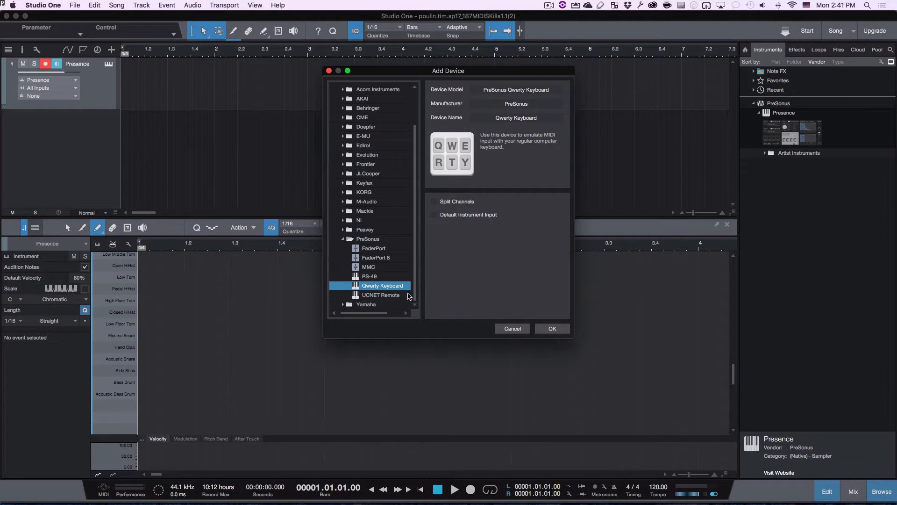
click(553, 329)
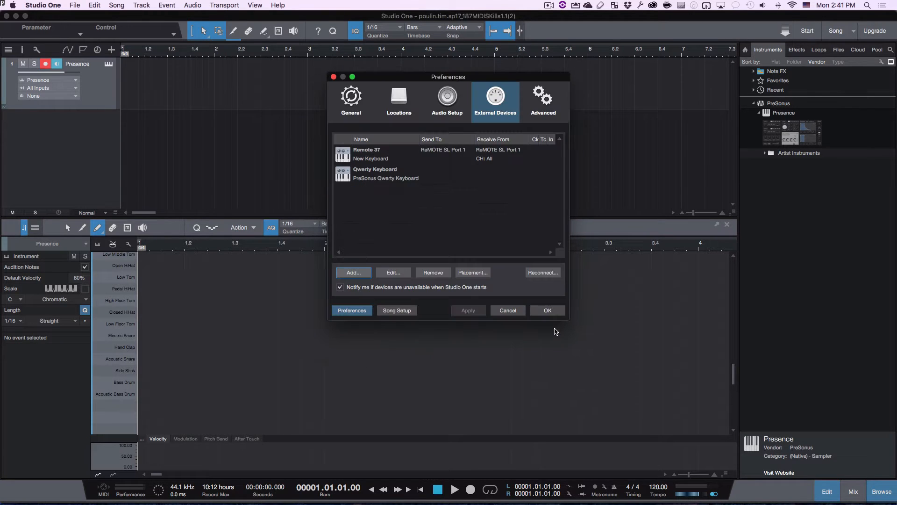
click(386, 179)
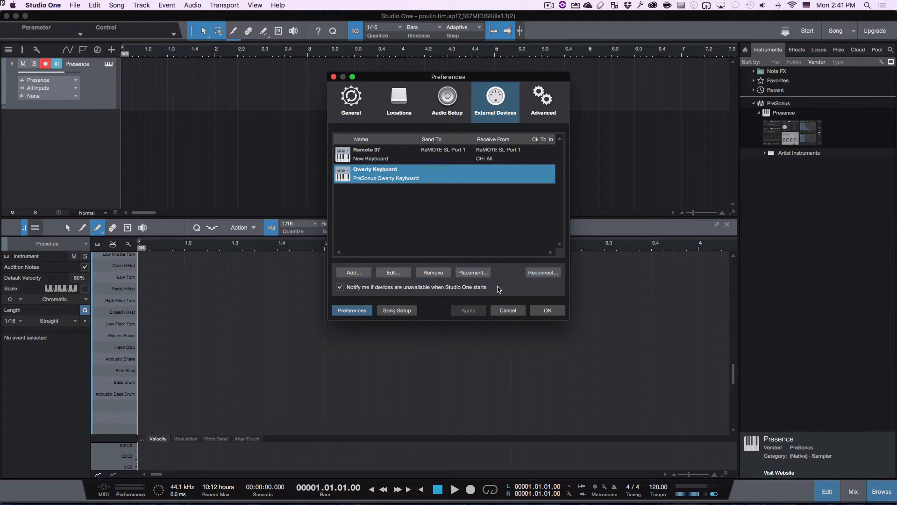
click(548, 311)
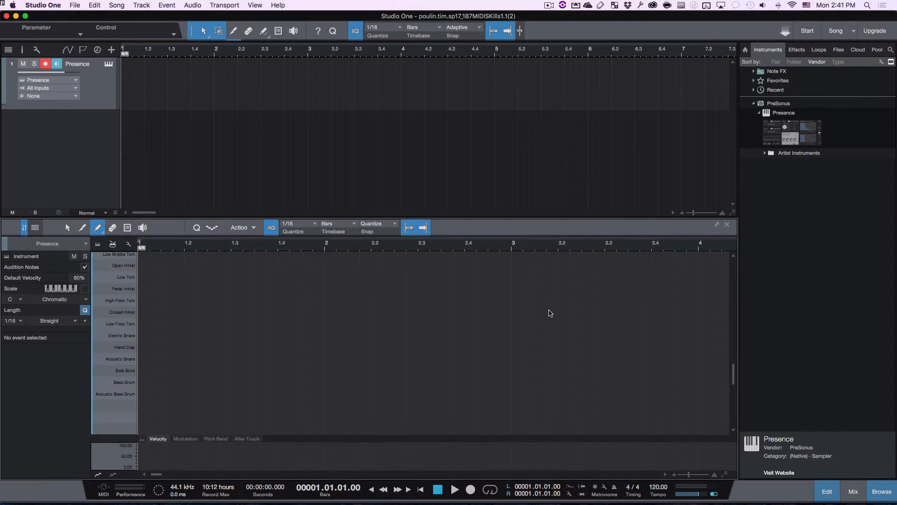
Step: Open the track's Presence instrument and assign Qwerty Keyboard as its control device in place of Remote 37
click(108, 65)
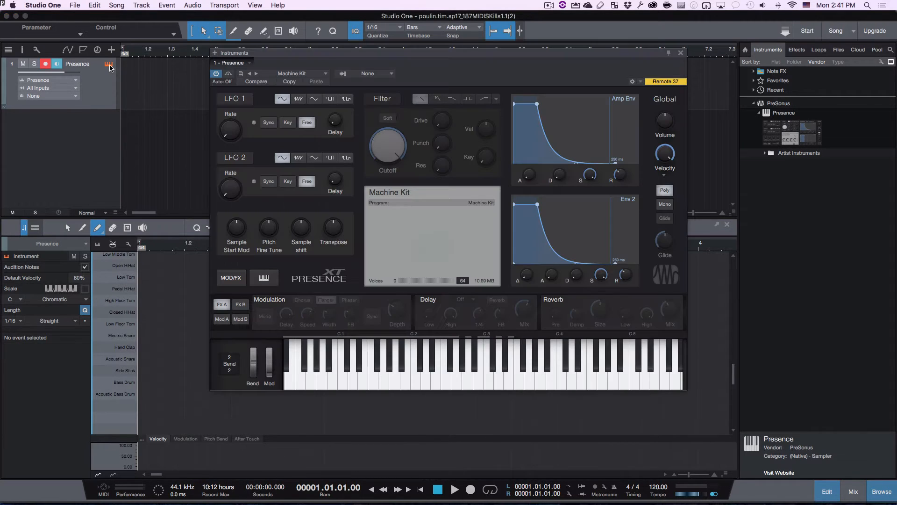
click(641, 82)
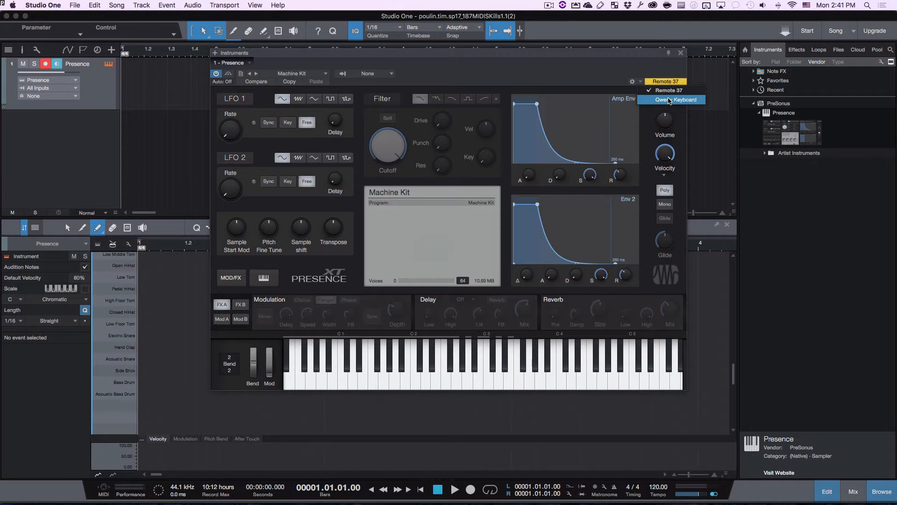
click(642, 66)
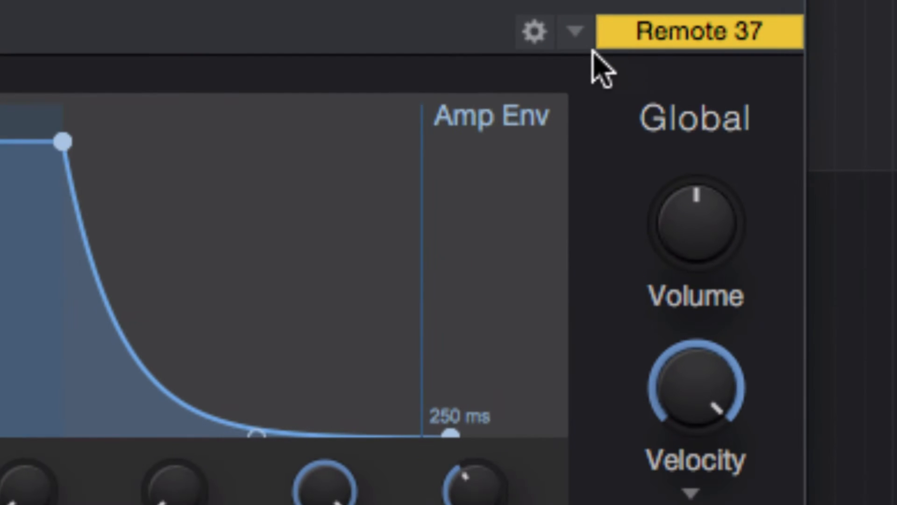
click(642, 83)
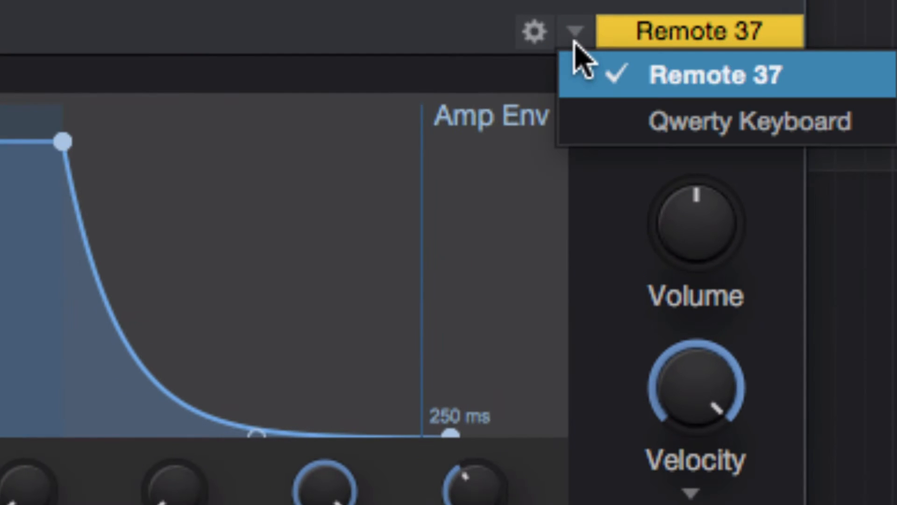
click(631, 108)
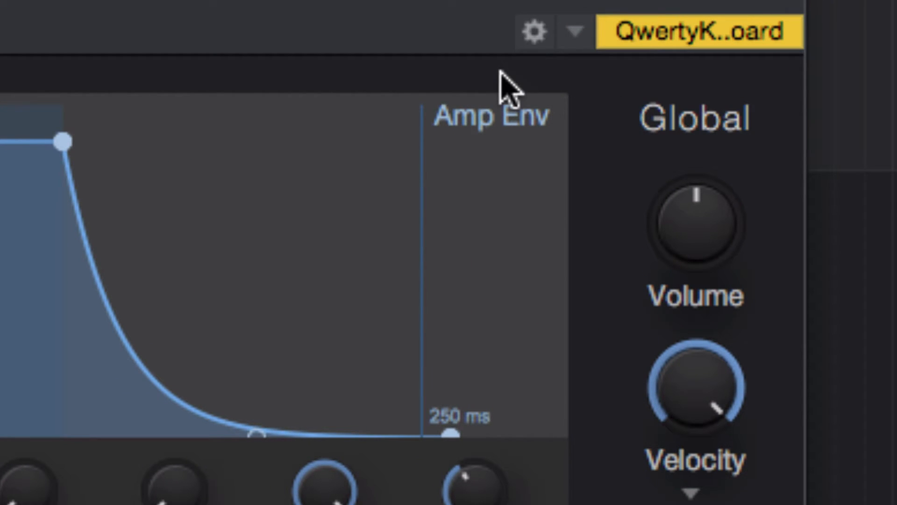
Step: Show the instrument's control mapping, open the on-screen Qwerty Keyboard device, and move its window aside
click(531, 32)
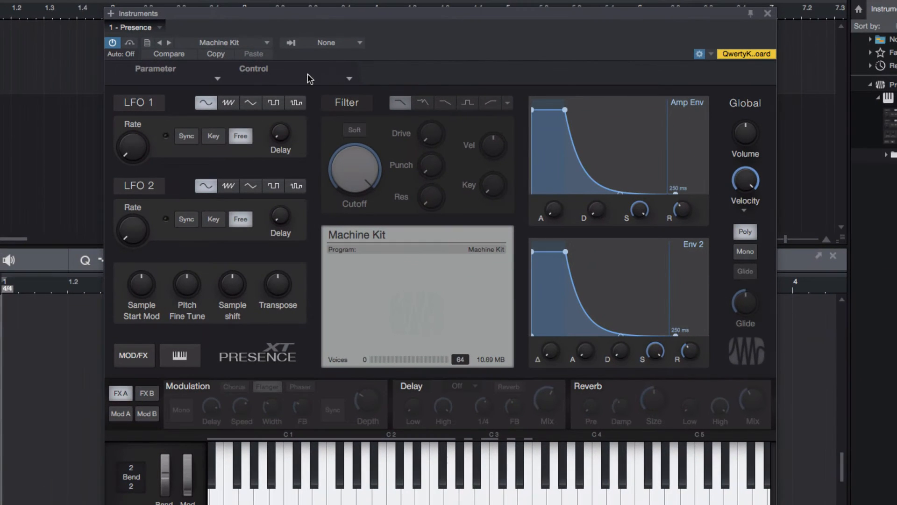
click(349, 80)
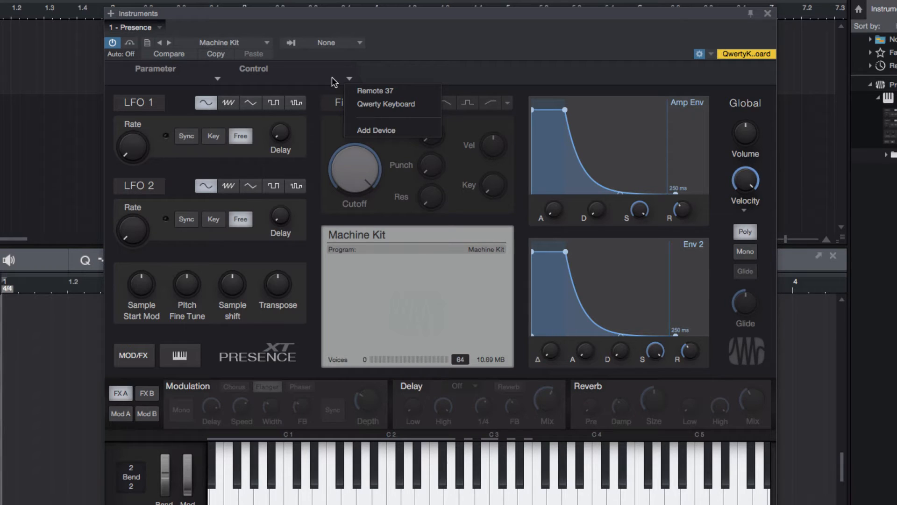
click(369, 103)
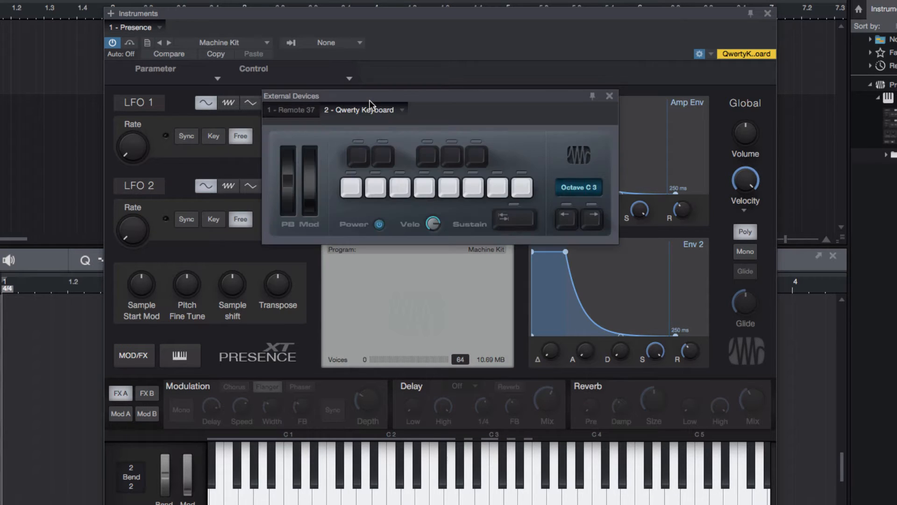
drag(419, 91, 549, 66)
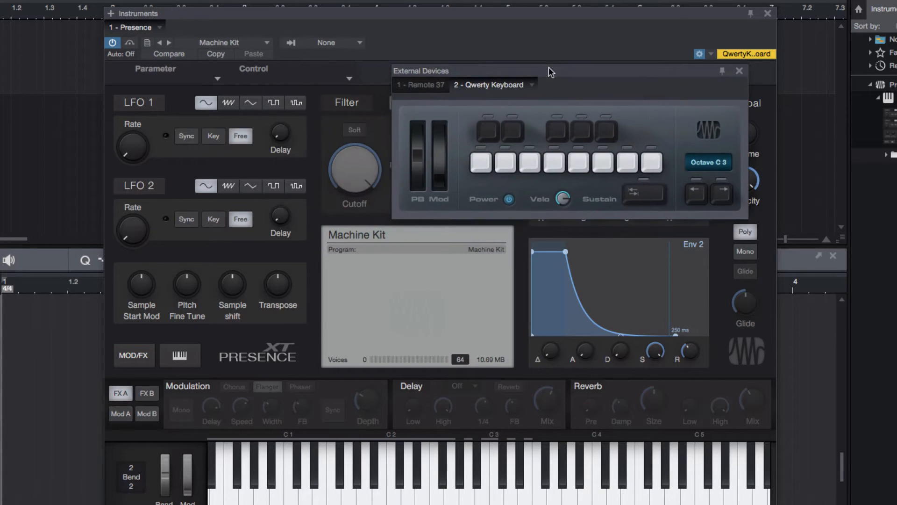
Step: Lower the Qwerty Keyboard's octave to C 1 while testing its lowest note
click(481, 166)
key(a)
click(501, 166)
click(696, 192)
key(a)
key(a)
key(a)
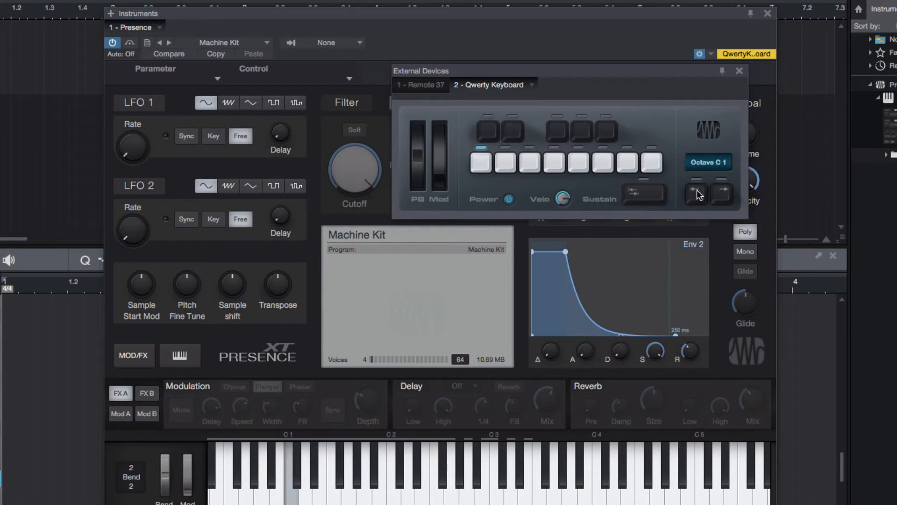
key(a)
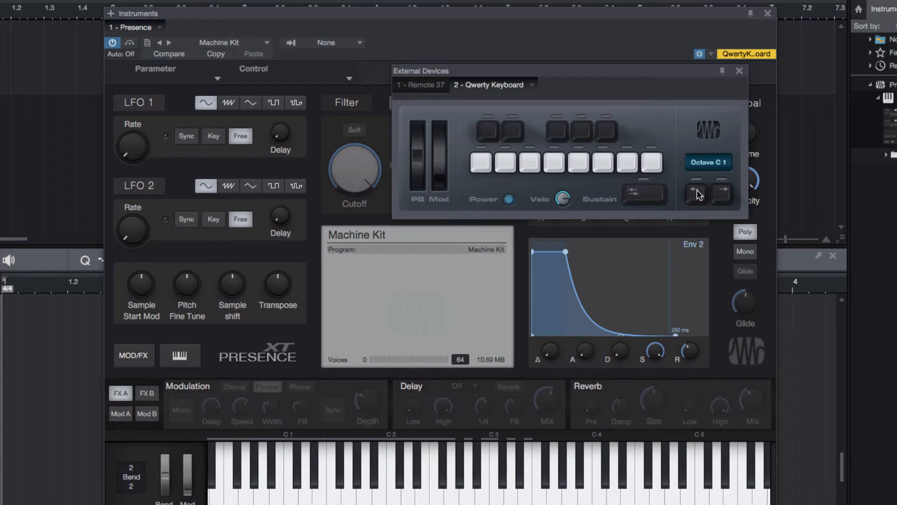
Step: Audition the Machine Kit drum sounds with the QWERTY keyboard at octave C 1, playing both white-key and black-key notes
key(a)
key(d)
key(a)
key(a)
key(d)
key(a)
key(d)
key(f)
key(f)
key(g)
key(h)
key(g)
key(d)
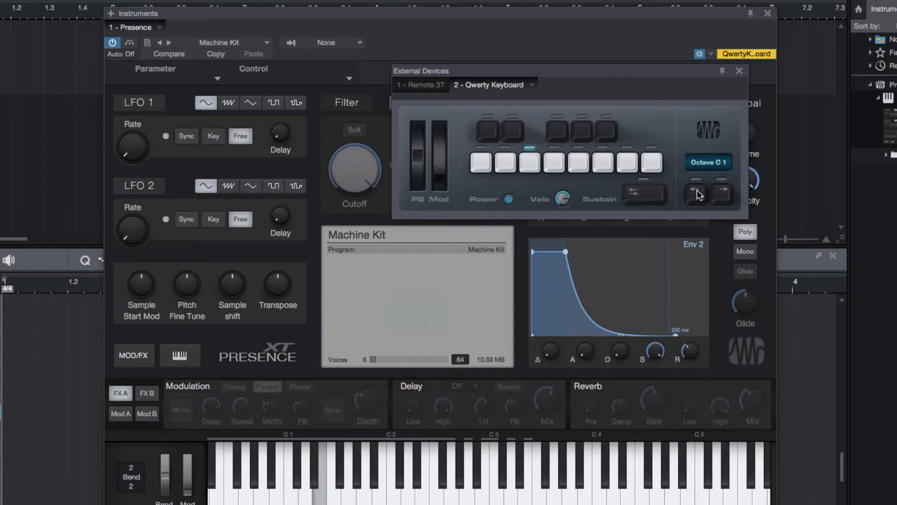
key(a)
key(a)
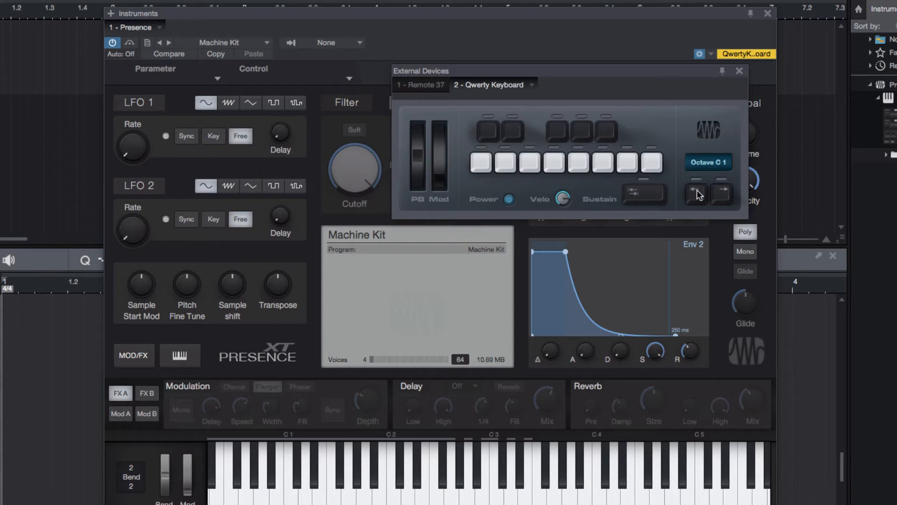
key(d)
key(f)
key(g)
key(h)
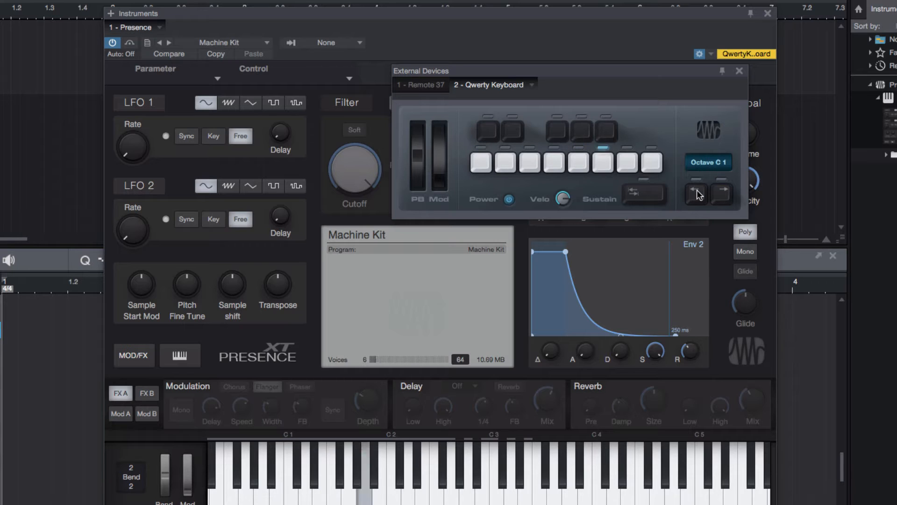
key(w)
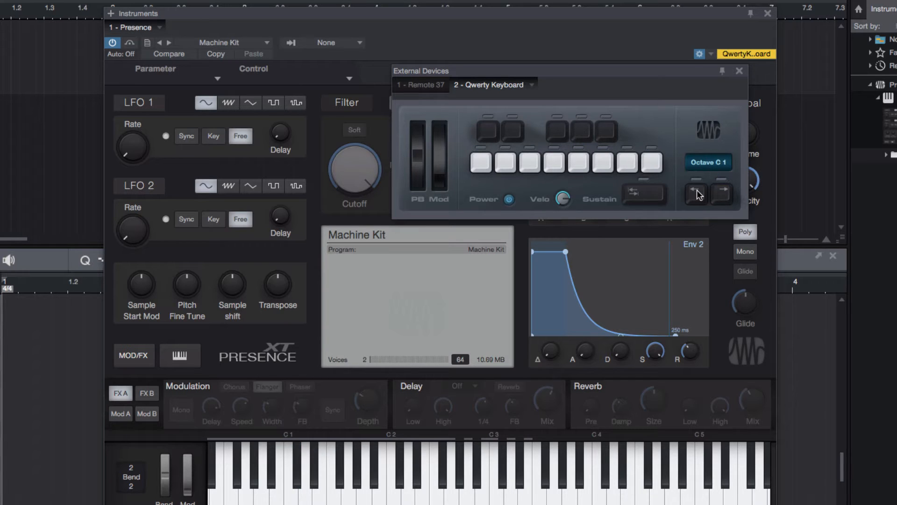
key(e)
key(t)
key(t)
key(s)
key(a)
key(a)
key(t)
key(t)
Step: Move the Qwerty Keyboard window clear of the Presence instrument's Amp Env section
drag(660, 74, 615, 68)
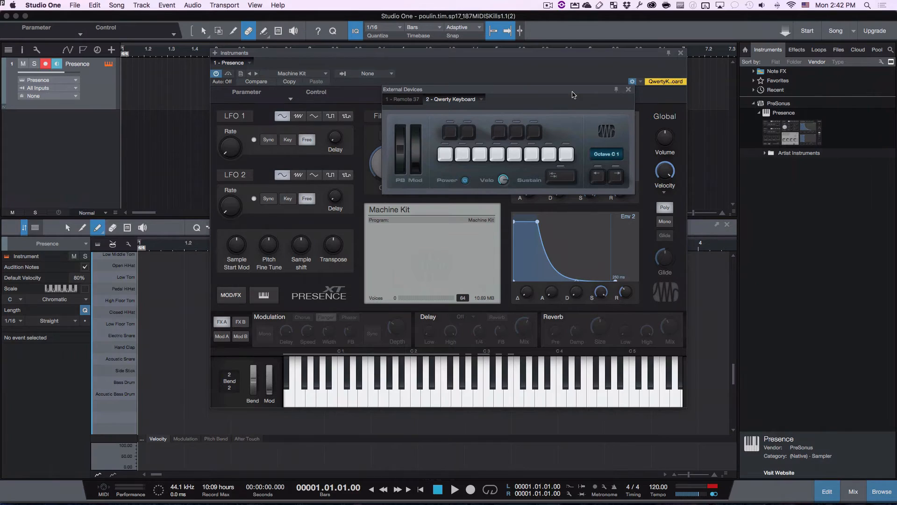
drag(574, 95, 797, 223)
Step: Switch to the MUS 187 MIDI Skills 1 document in Word and read the clip and loop instructions under item 3
key(super+Tab)
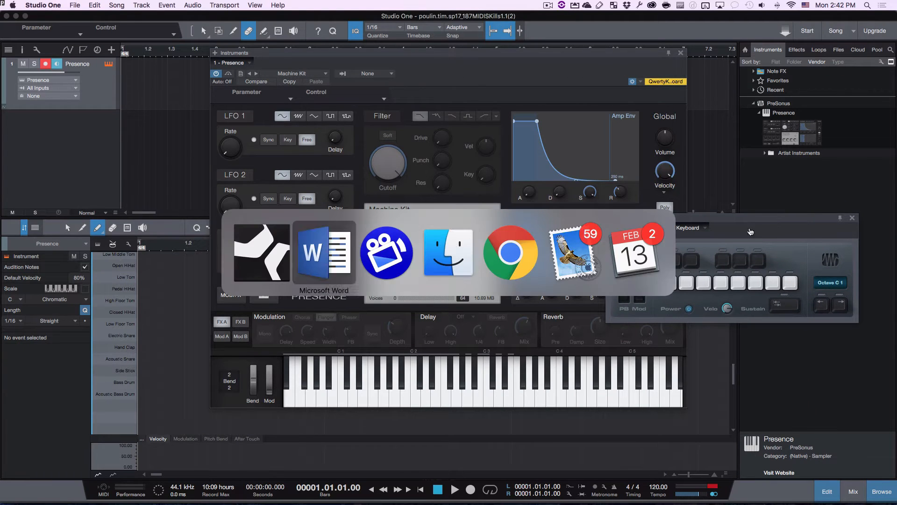
click(323, 257)
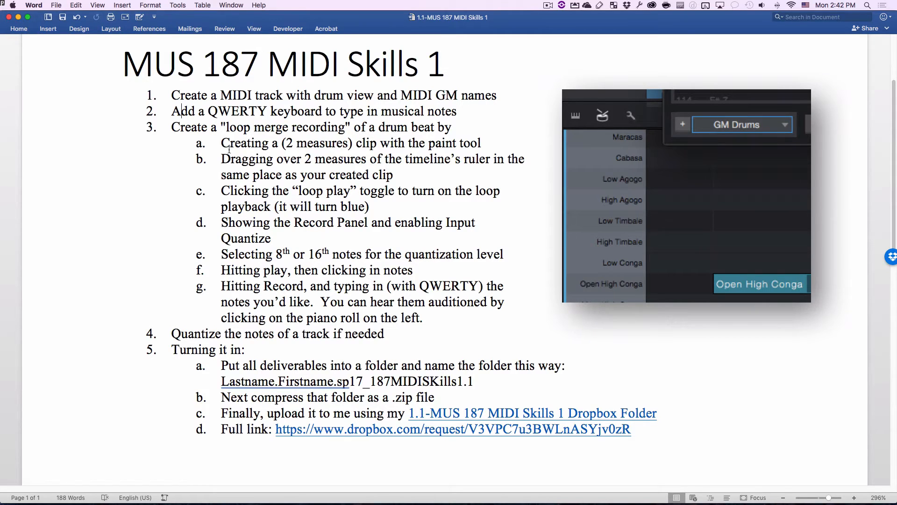
drag(221, 143, 486, 144)
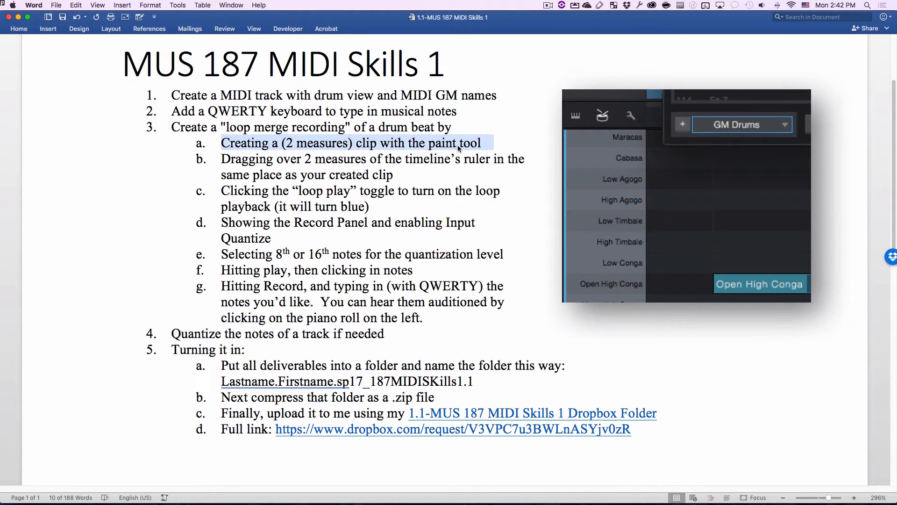
click(249, 161)
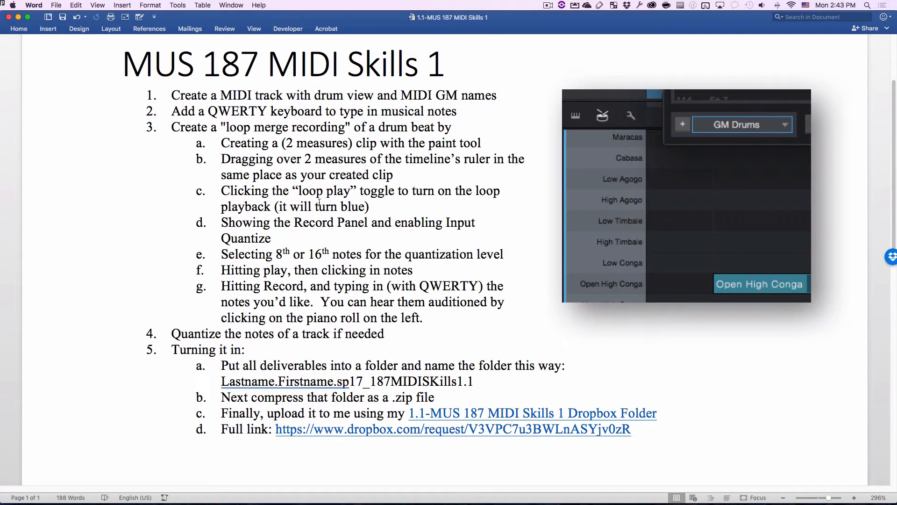
Step: Return to Studio One, close the Presence instrument window, and move the Qwerty Keyboard window farther off the timeline
key(super+Tab)
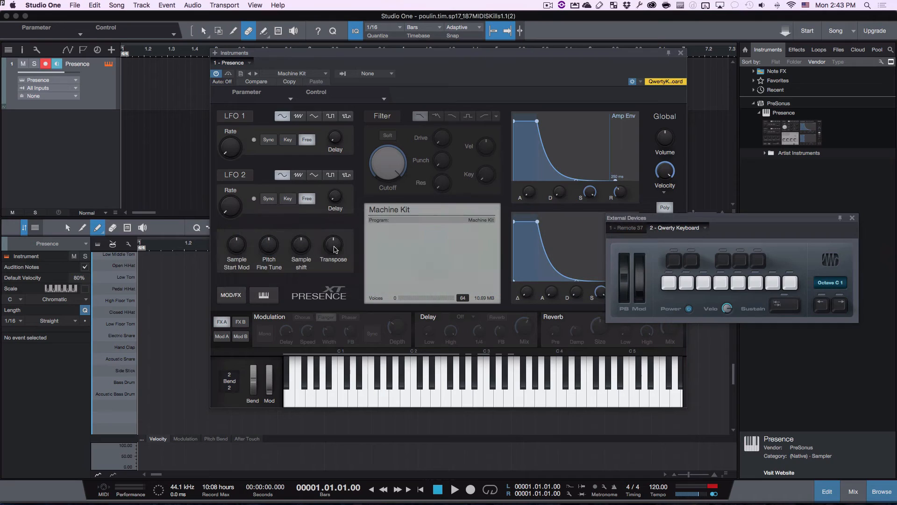
click(680, 53)
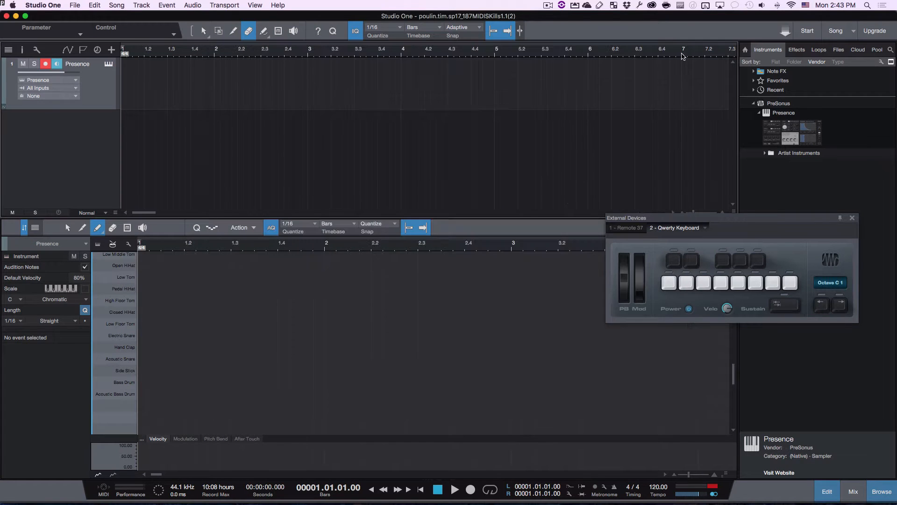
drag(703, 218, 737, 221)
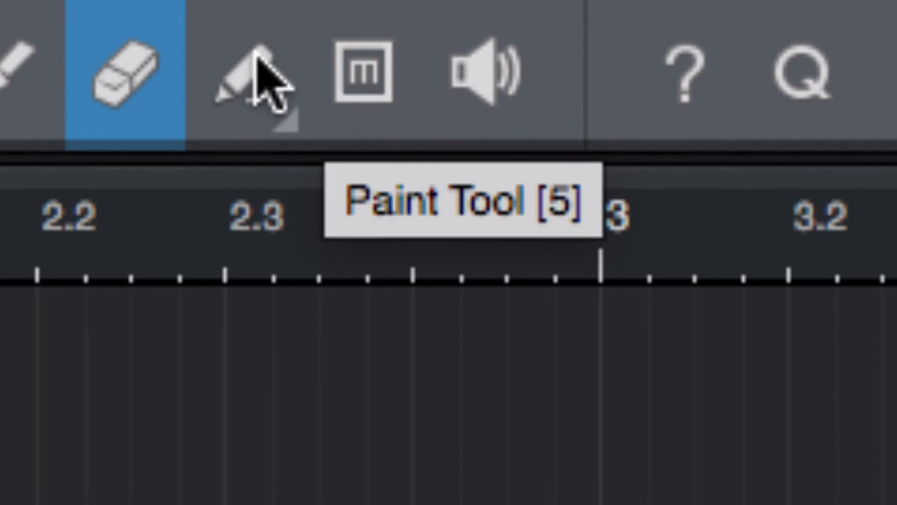
Step: Create a two-measure clip on the Presence track with the Paint tool, and mark the loop range over measures 1 and 2
click(258, 58)
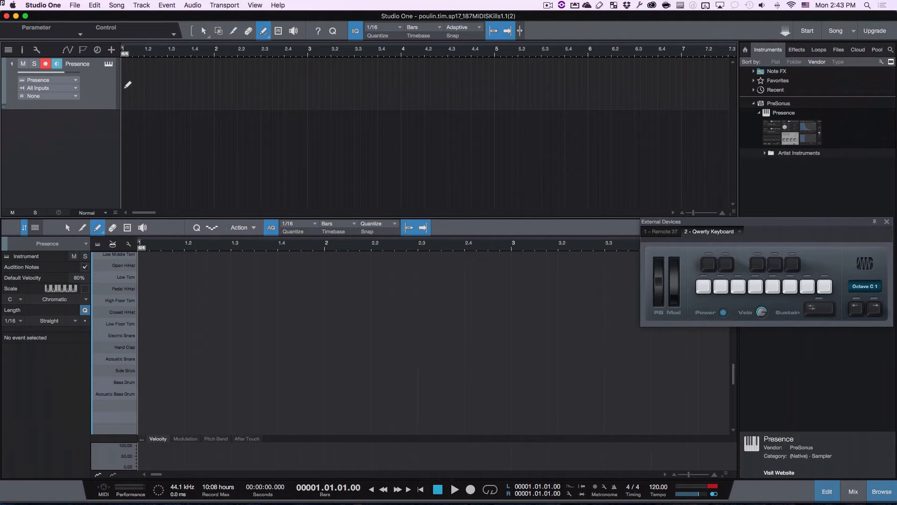
drag(127, 83, 313, 83)
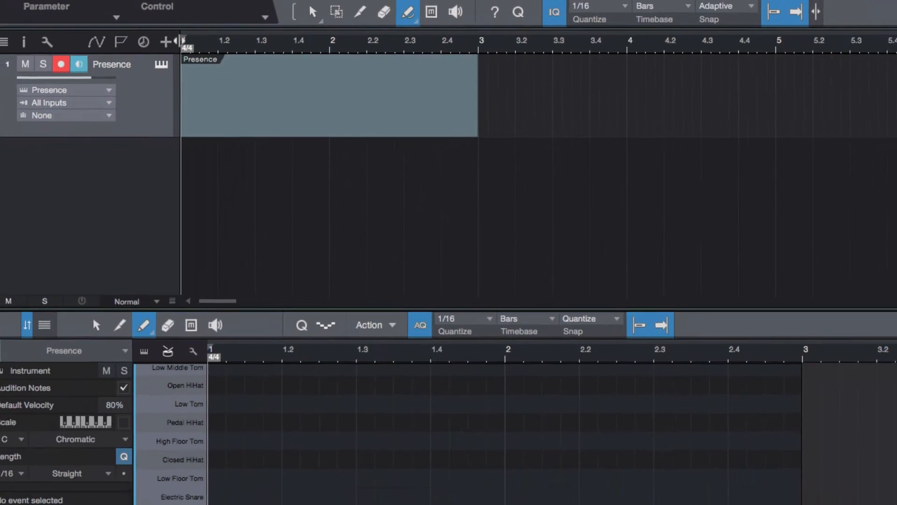
drag(177, 41, 451, 42)
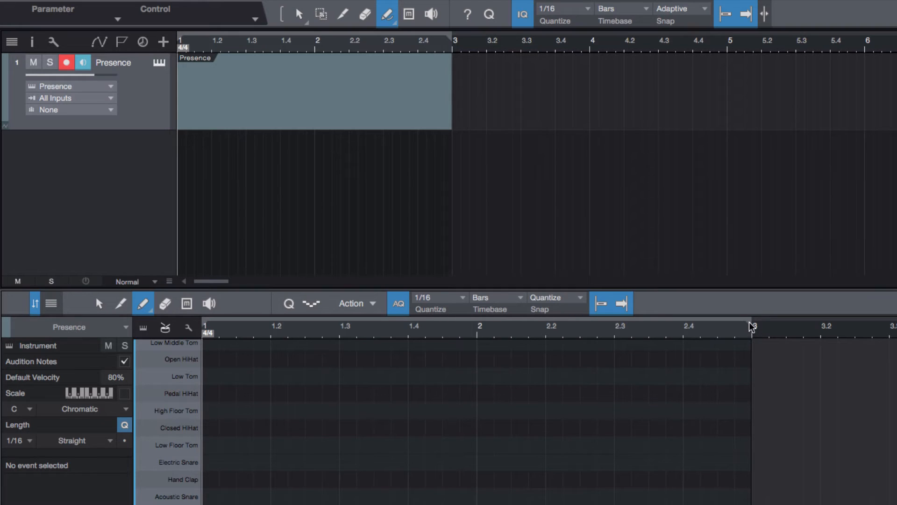
mouse_move(751, 329)
mouse_down()
mouse_move(677, 327)
mouse_move(749, 330)
mouse_up()
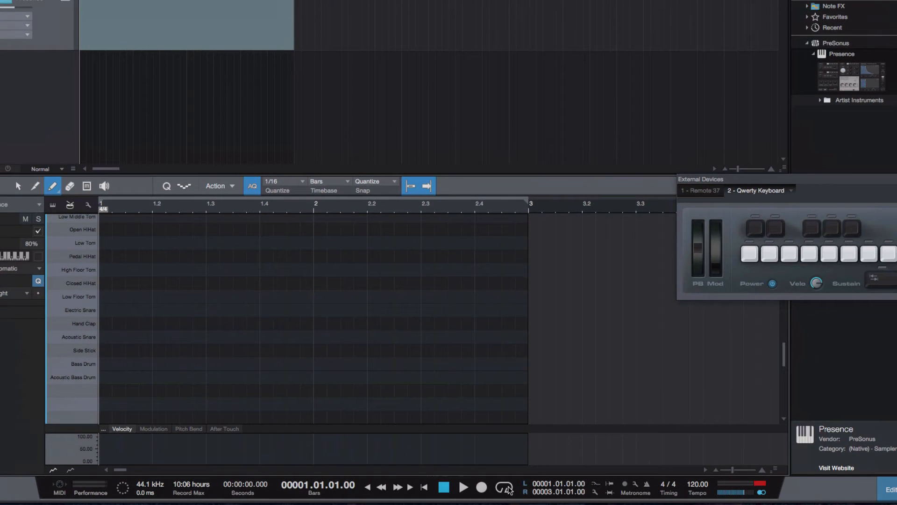
Step: Turn on loop playback for the marked two measures, and play the empty loop briefly before stopping it
click(508, 489)
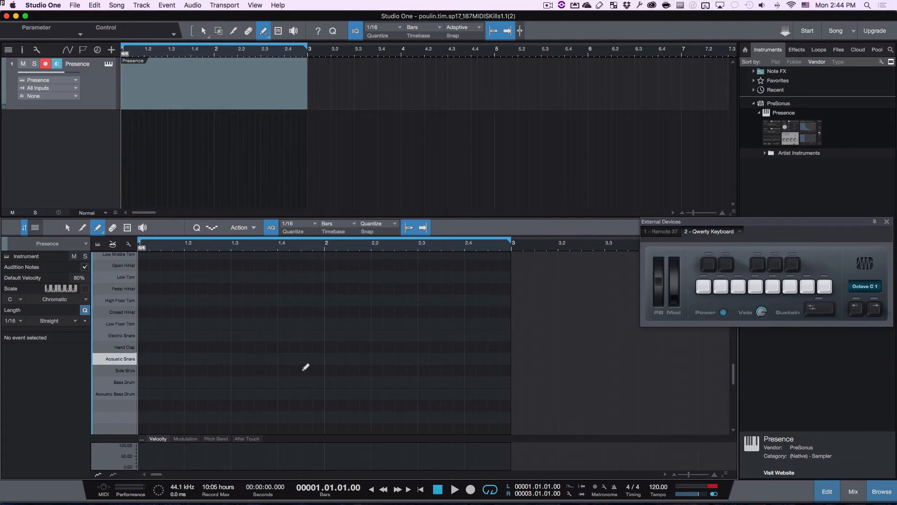
click(454, 490)
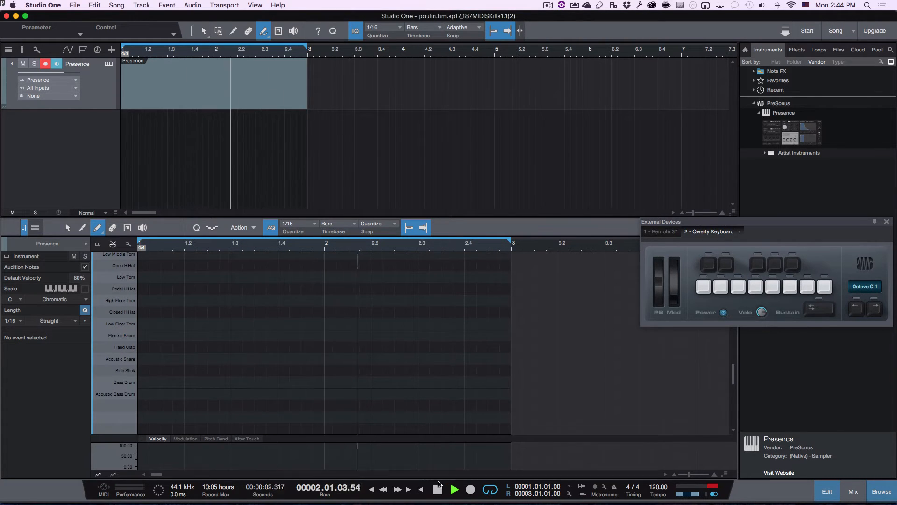
key(space)
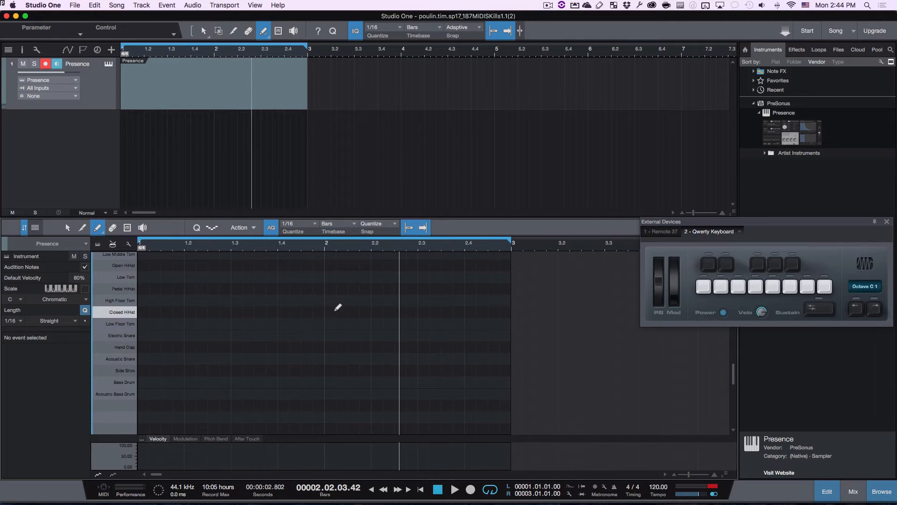
Step: Switch between the Word assignment document and Studio One to compare the loop toggle with item 3c, and read item 3d about the Record Panel
key(super+Tab)
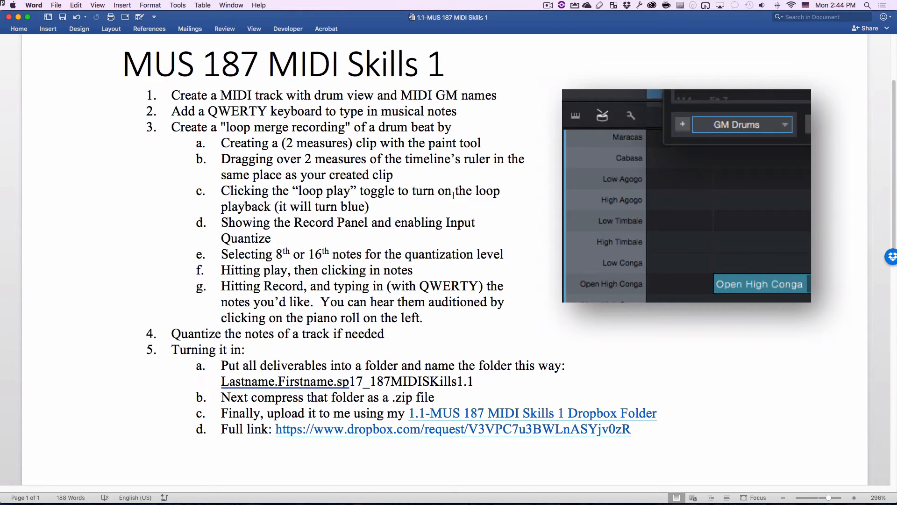
key(super+Tab)
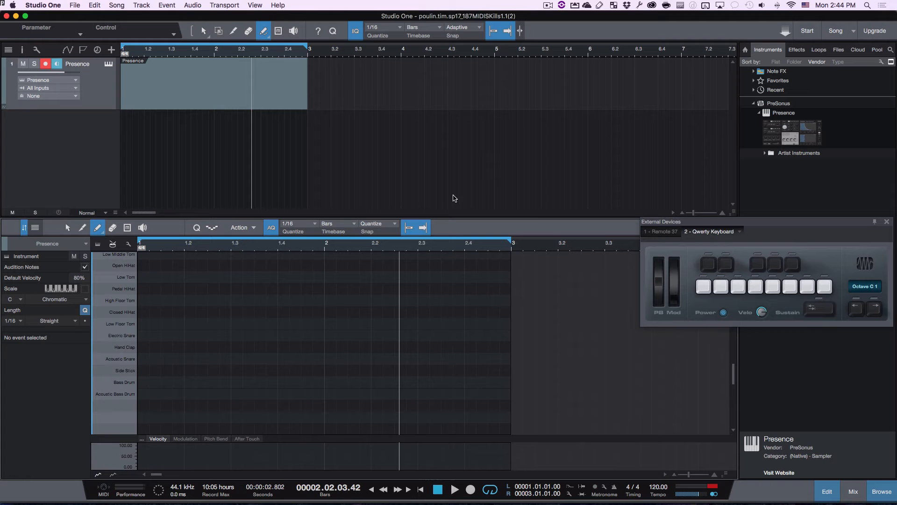
click(490, 490)
key(super+Tab)
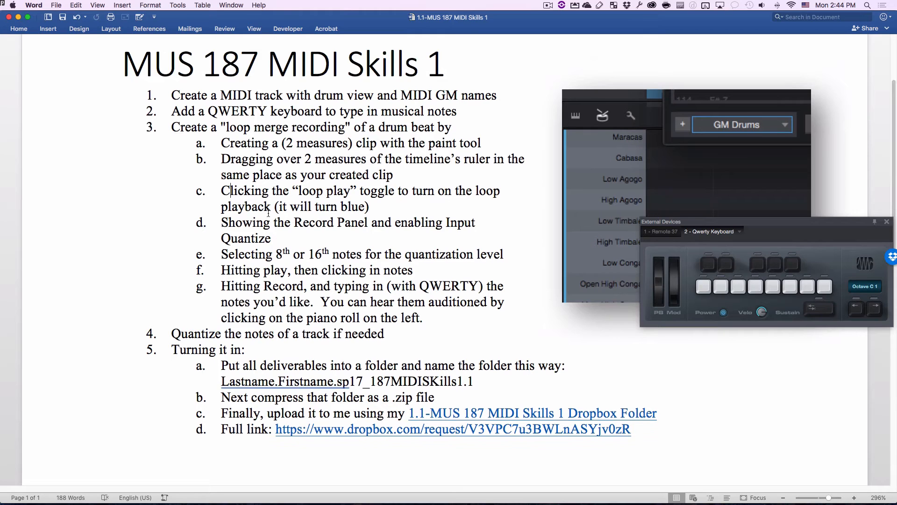
scroll(277, 239, down, 5)
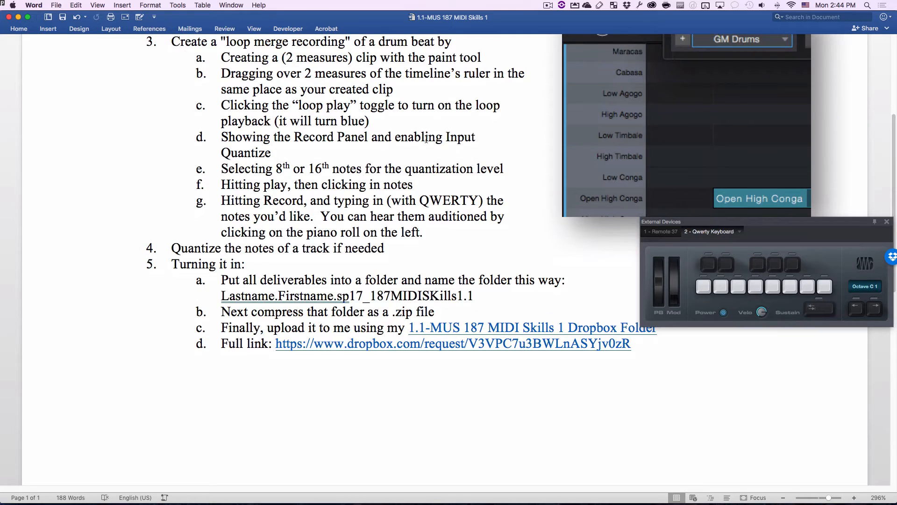
click(287, 154)
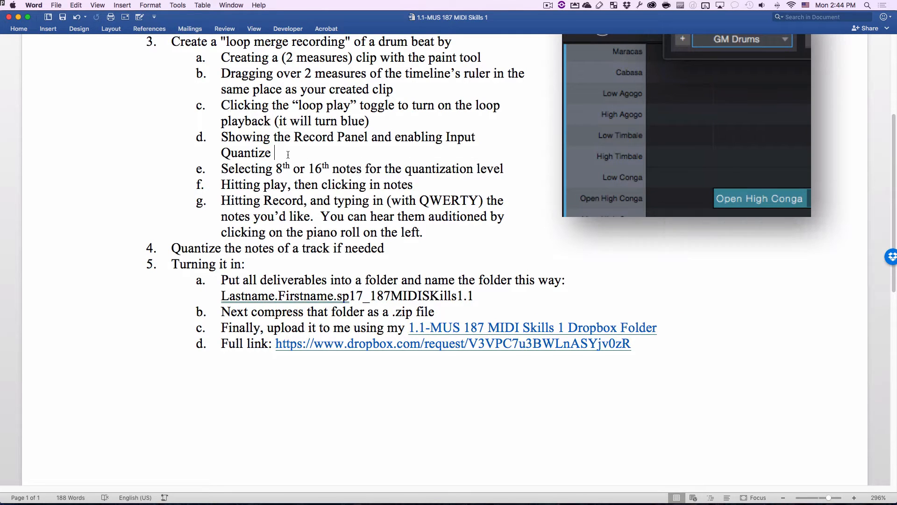
Step: Return to Studio One and show the Record Panel with Input Quantize enabled
key(super+Tab)
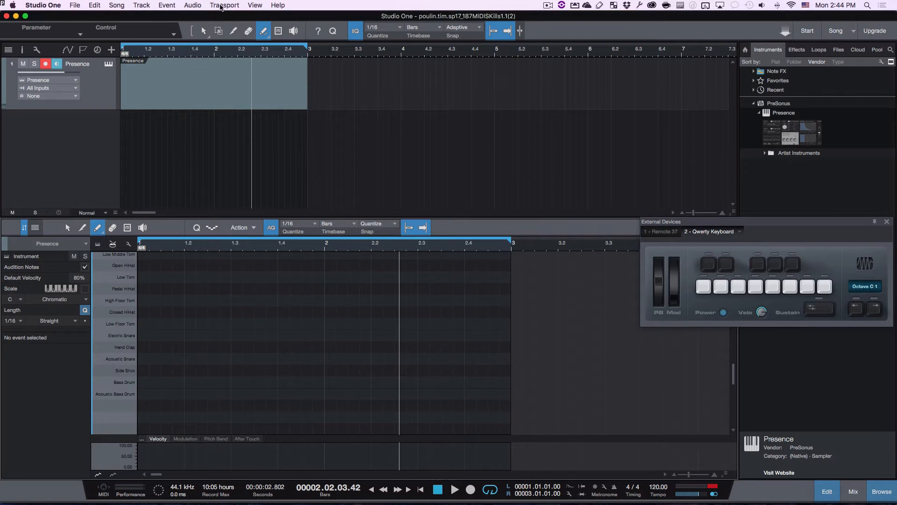
click(254, 4)
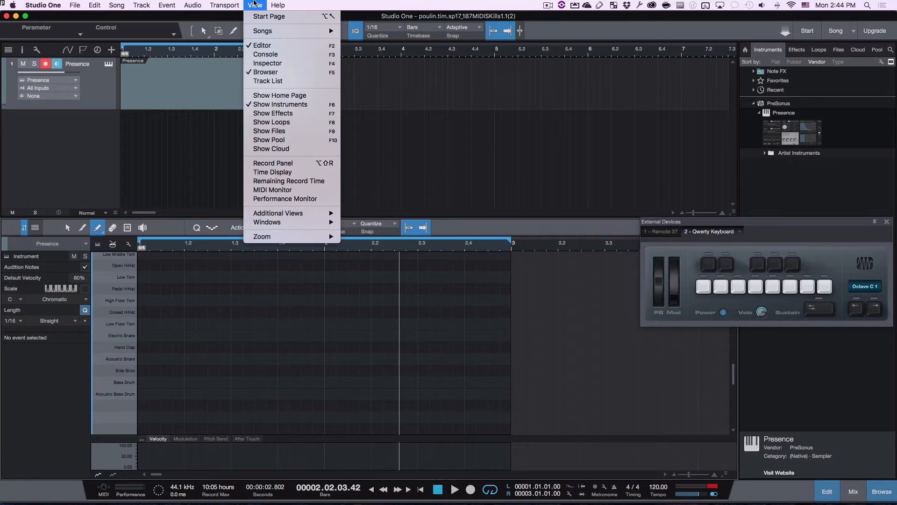
click(299, 162)
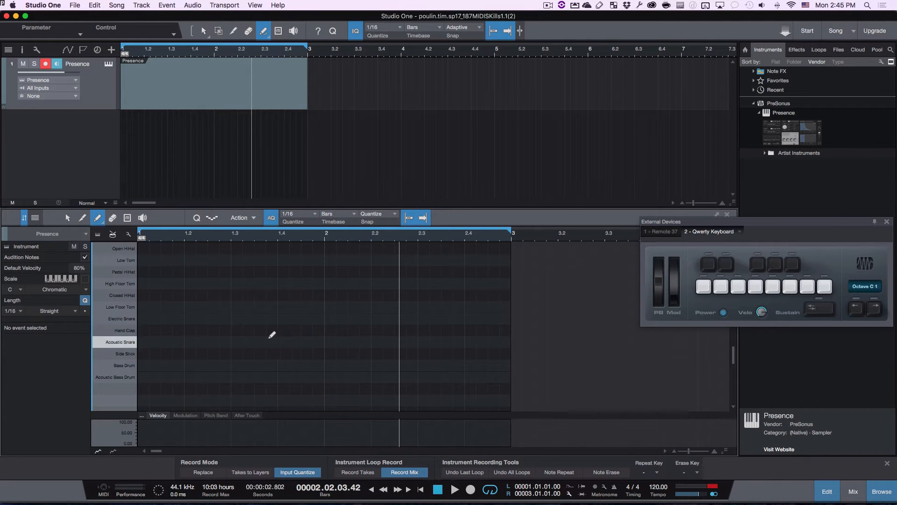
Step: Switch to the assignment document in Word and read item 3e about 8th or 16th notes as the quantization level
key(super+Tab)
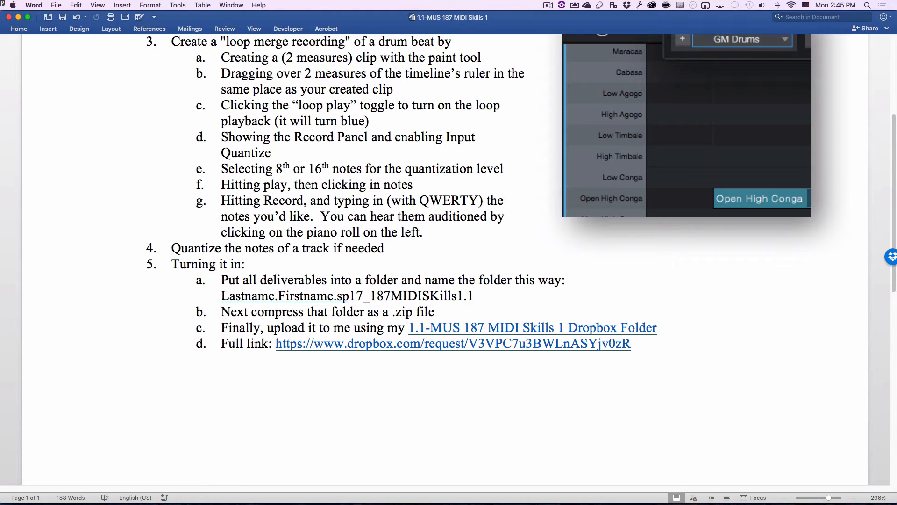
drag(275, 169, 326, 167)
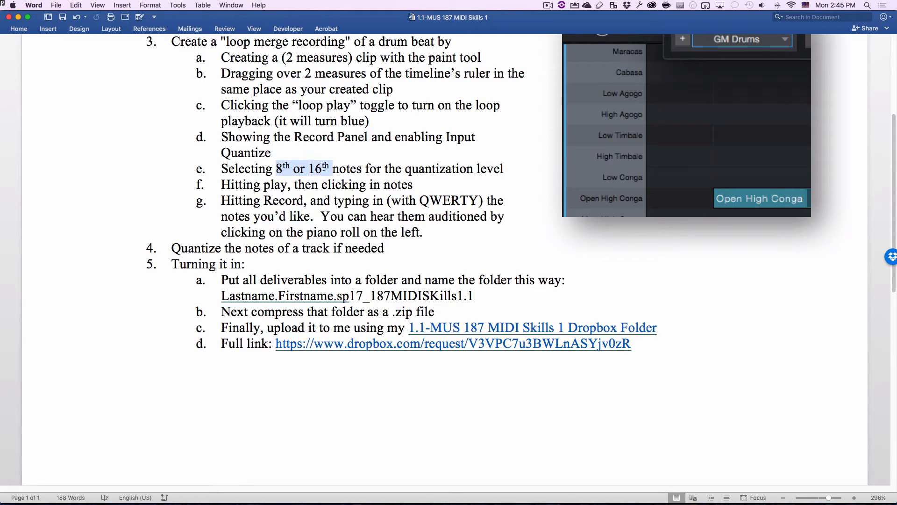
click(376, 169)
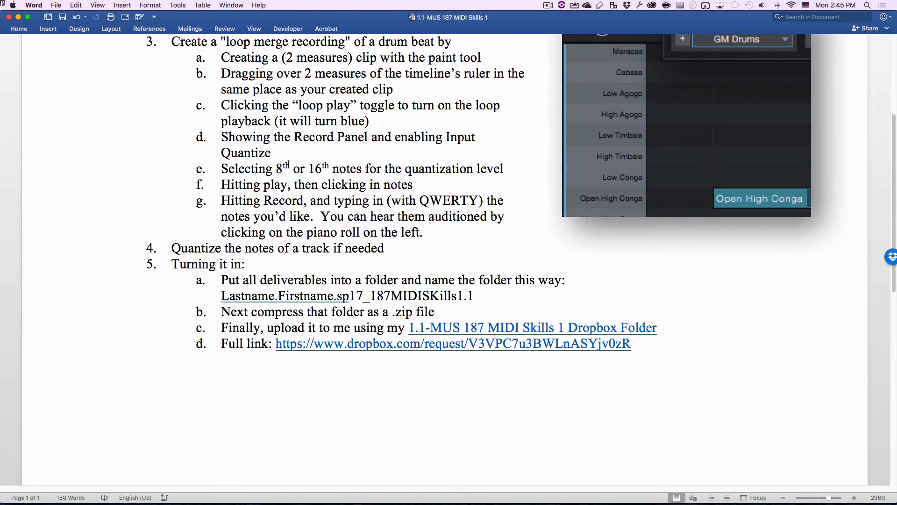
click(306, 168)
click(319, 168)
Step: Return to Studio One and, during loop playback, paint sixteenth-note Closed HiHat hits across beat 1.1 and at 1.3.1 and 1.3.3
key(super+Tab)
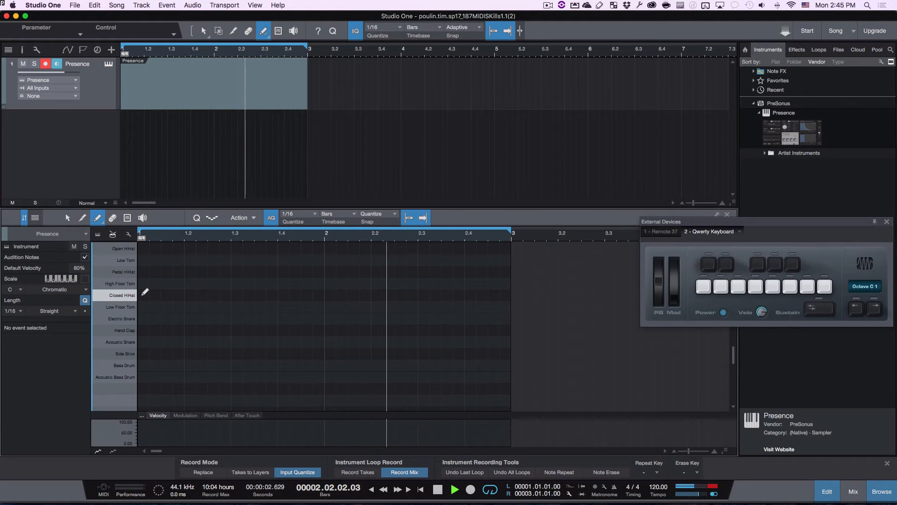
click(142, 295)
click(154, 295)
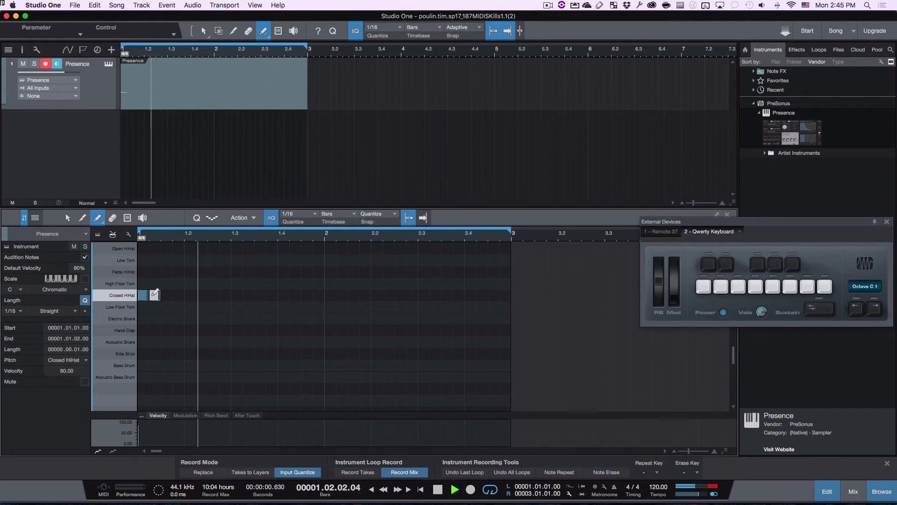
click(165, 295)
click(178, 295)
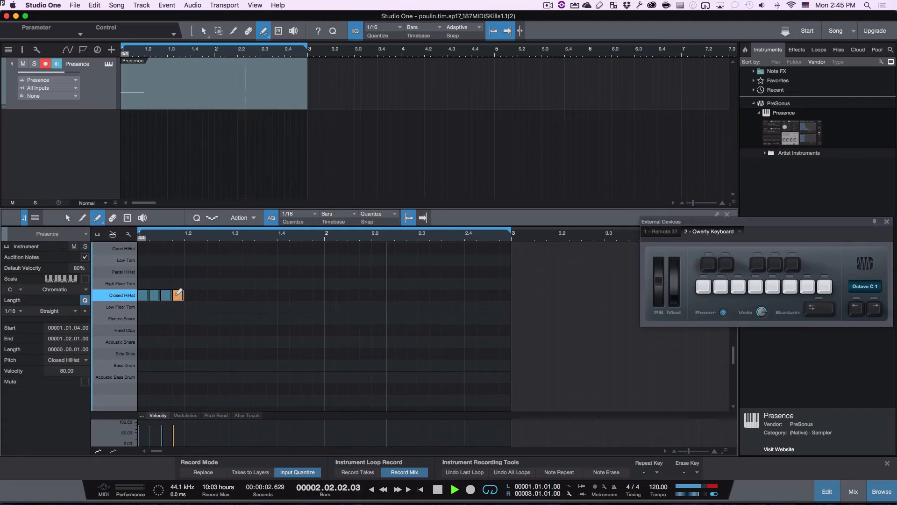
click(239, 294)
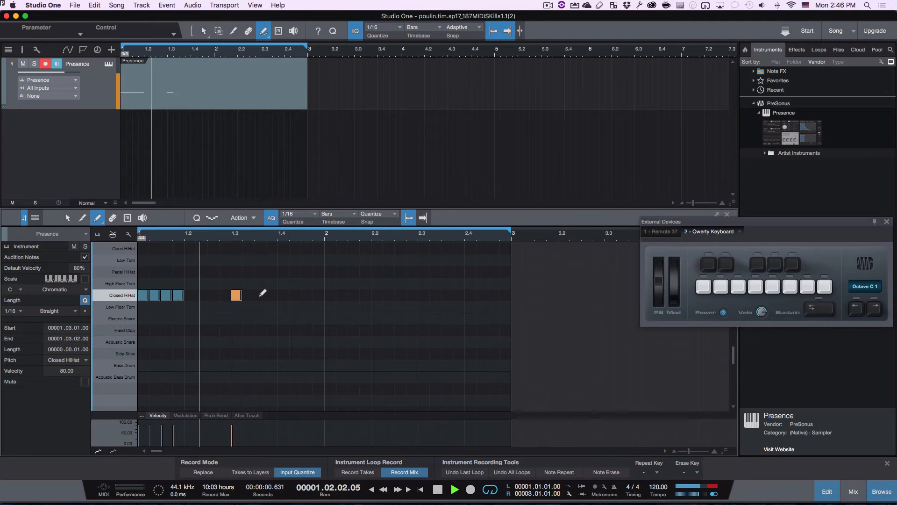
click(259, 295)
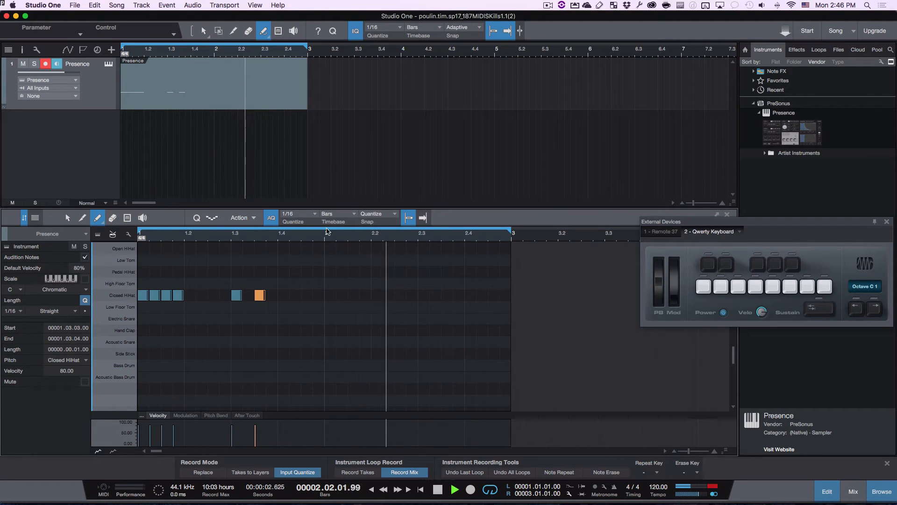
Step: Set the note editor's quantize value to 1/4 and paint quarter-note Acoustic Bass Drum hits on the first beat of measures 1 and 2
click(305, 217)
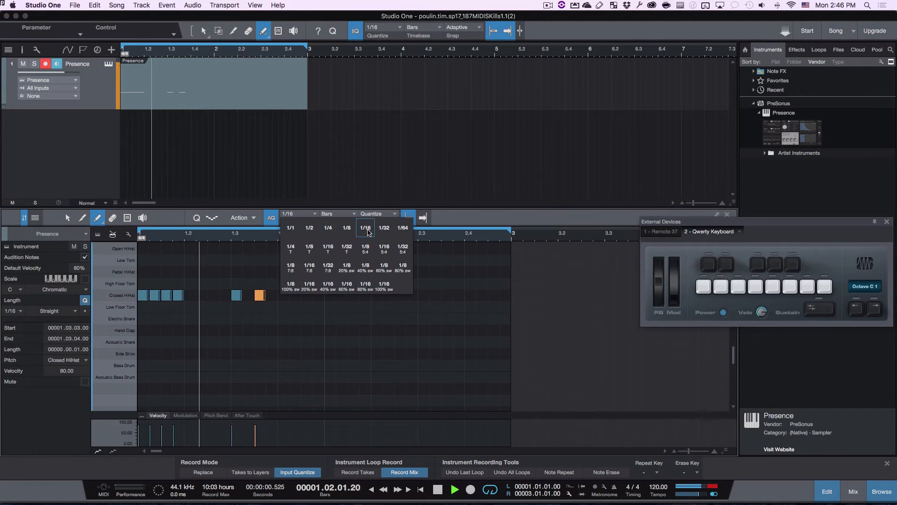
click(328, 228)
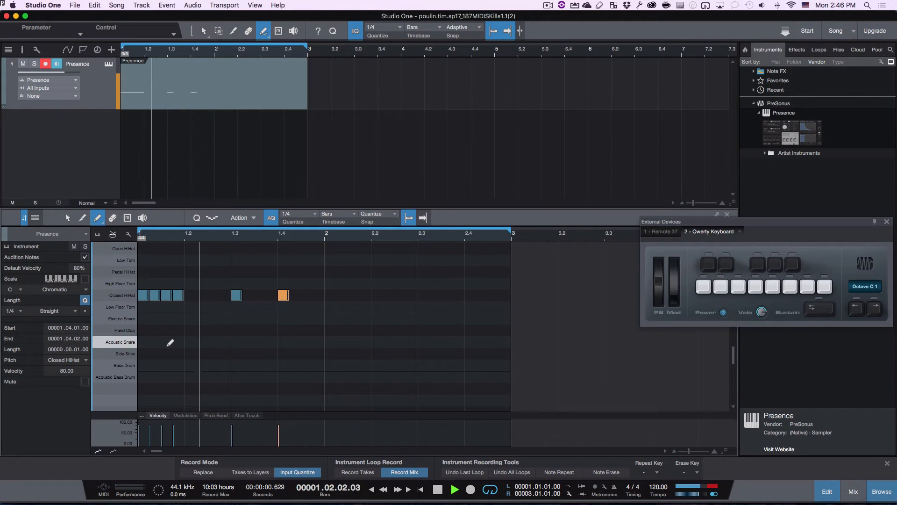
click(156, 374)
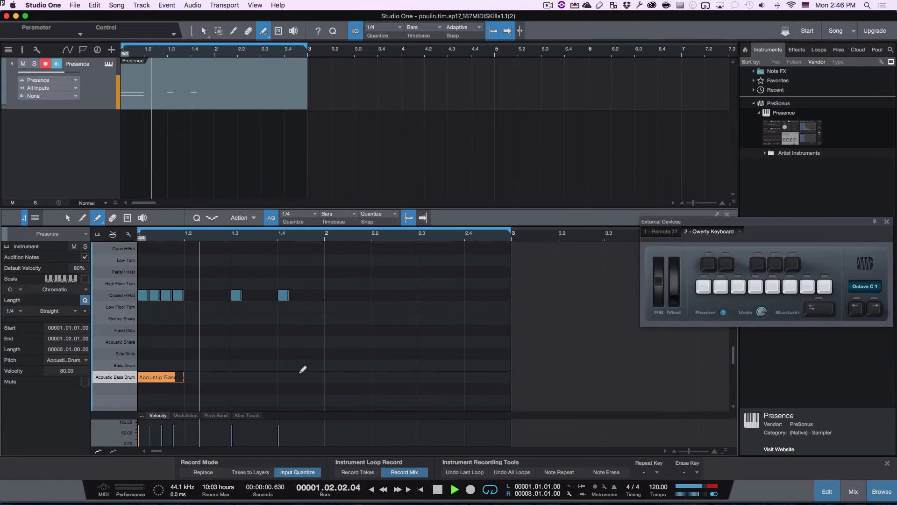
click(343, 377)
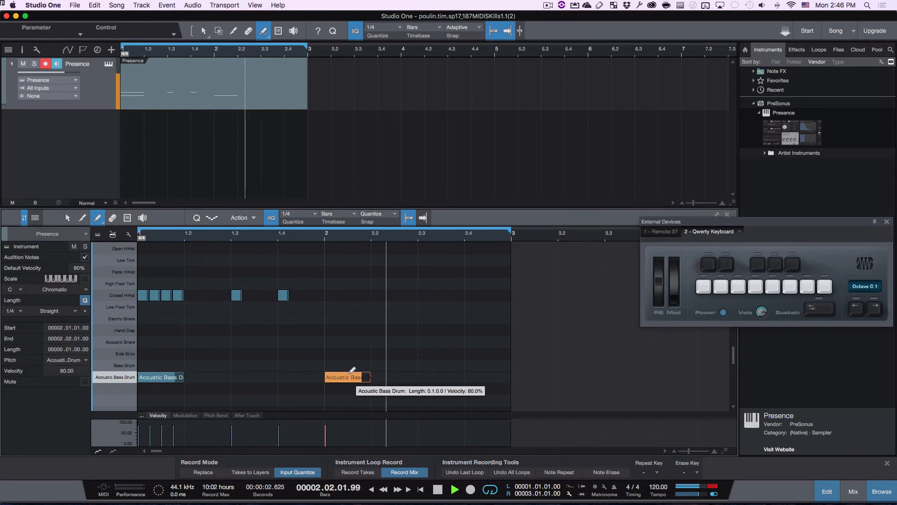
Step: Deselect the painted notes with the Arrow tool and set the note editor's quantize value to 1/8
click(303, 217)
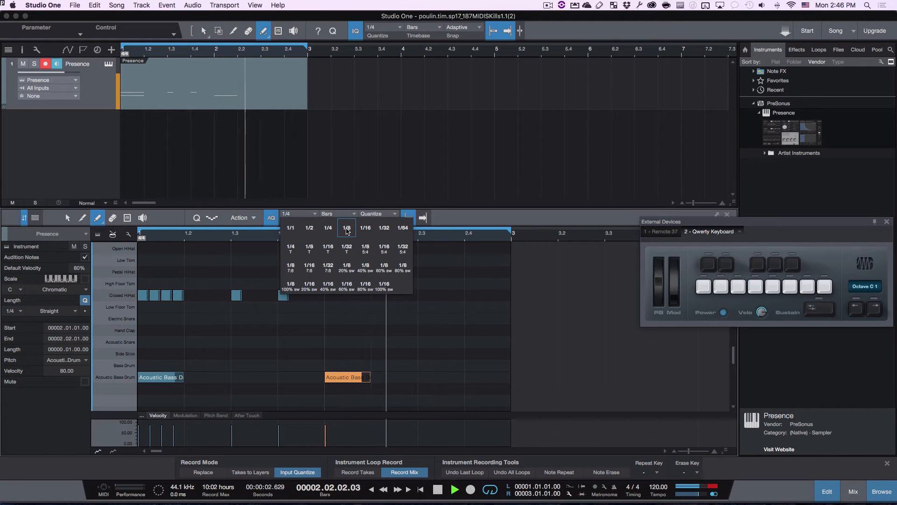
click(173, 218)
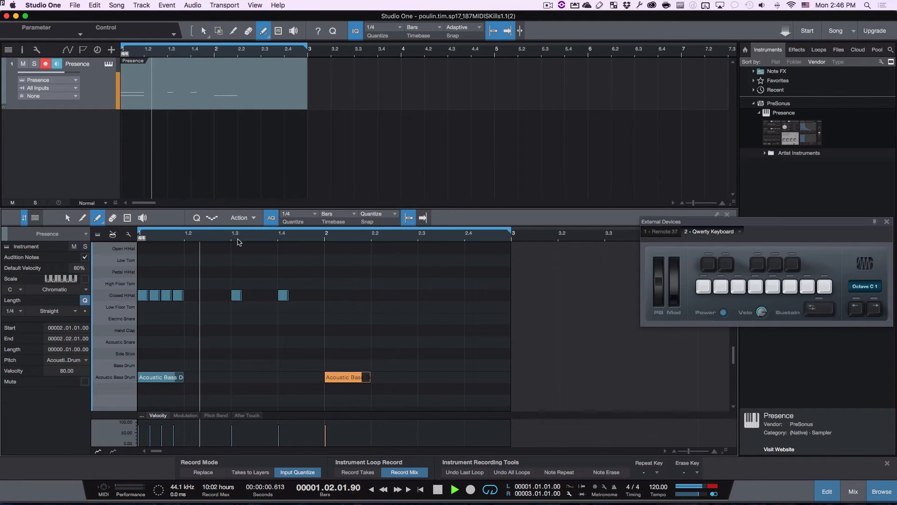
click(82, 217)
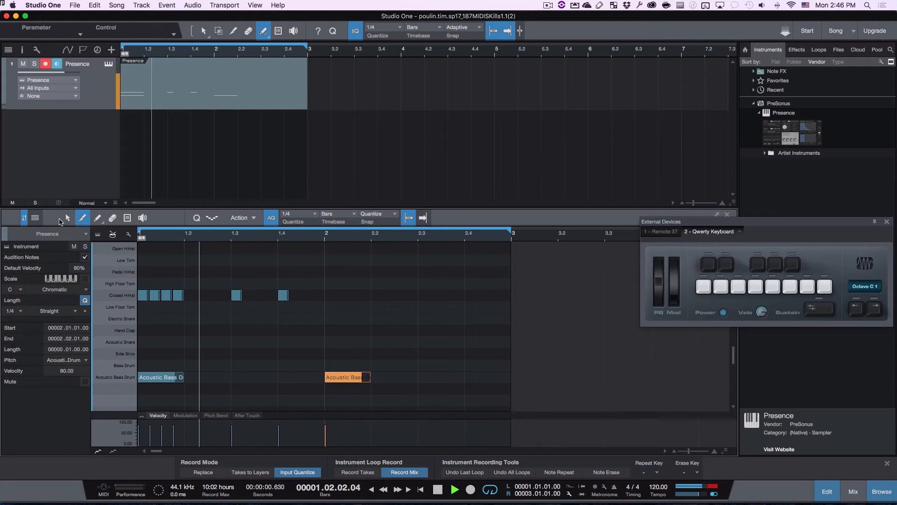
key(1)
click(225, 263)
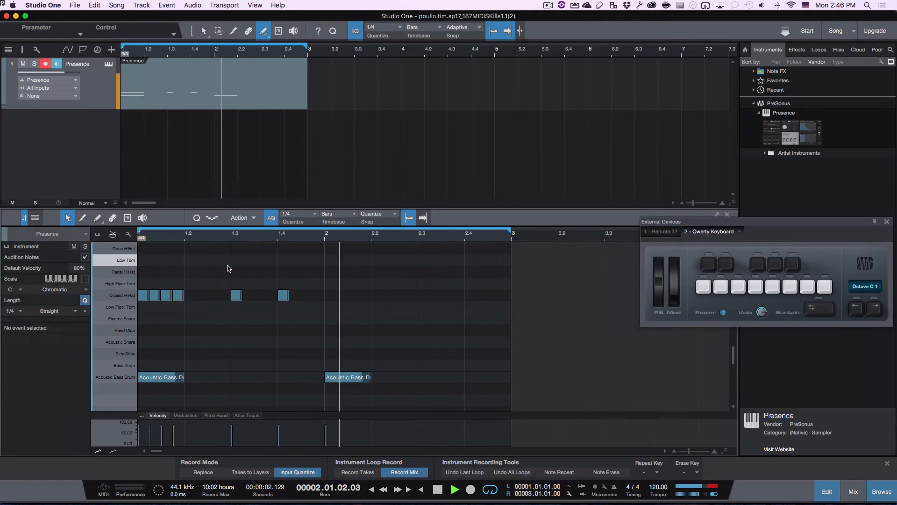
click(305, 214)
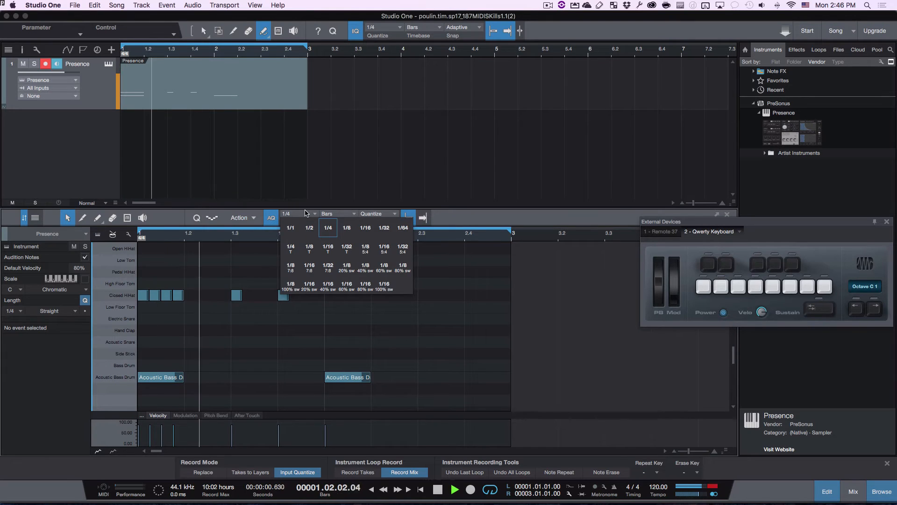
click(347, 234)
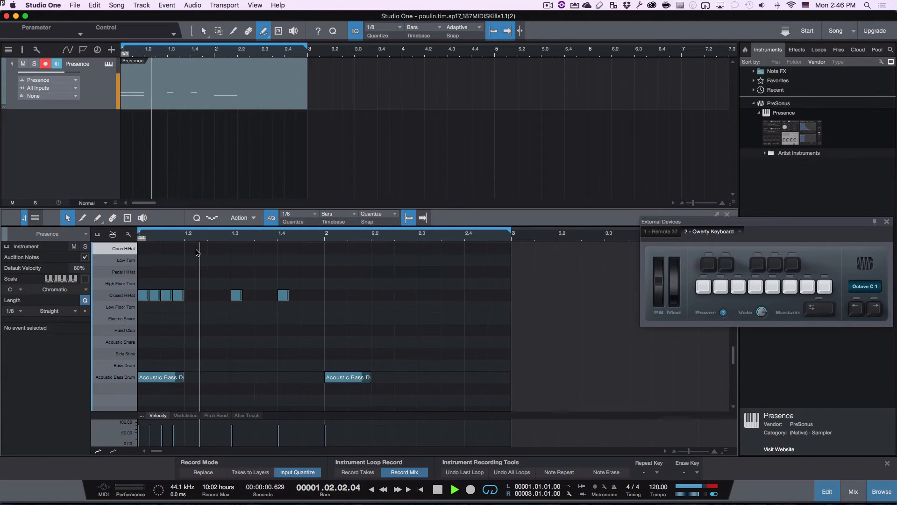
Step: Paint eighth-note Acoustic Snare hits at 1.2.3, 2.1.3 and 2.2.3, and eighth-note Bass Drum hits at 2.3 and 2.4
click(97, 217)
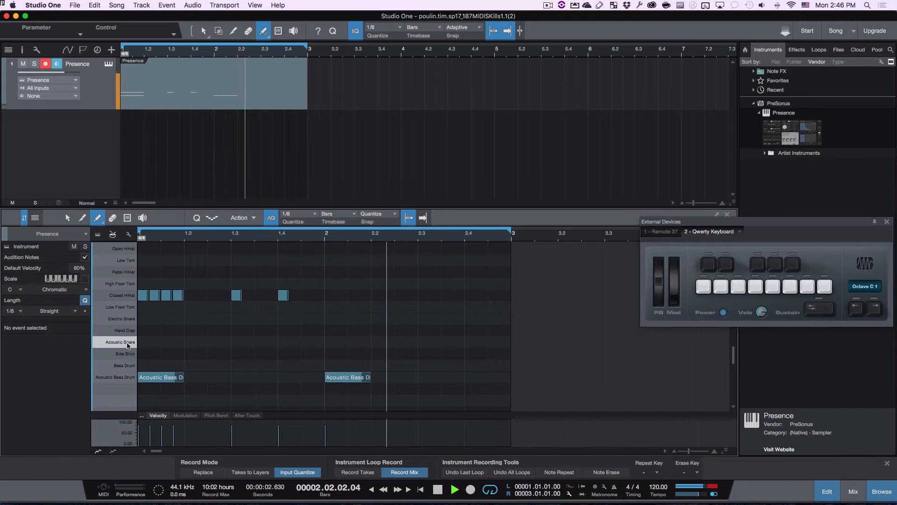
click(215, 341)
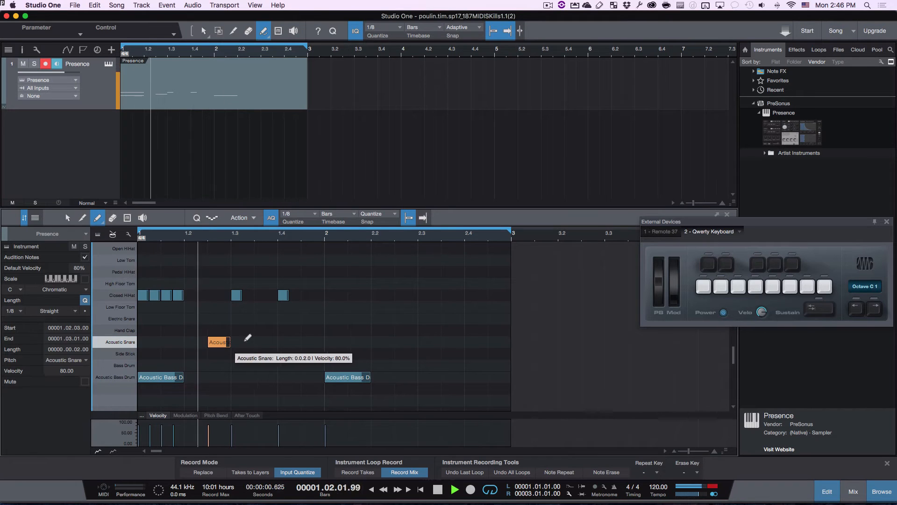
click(361, 341)
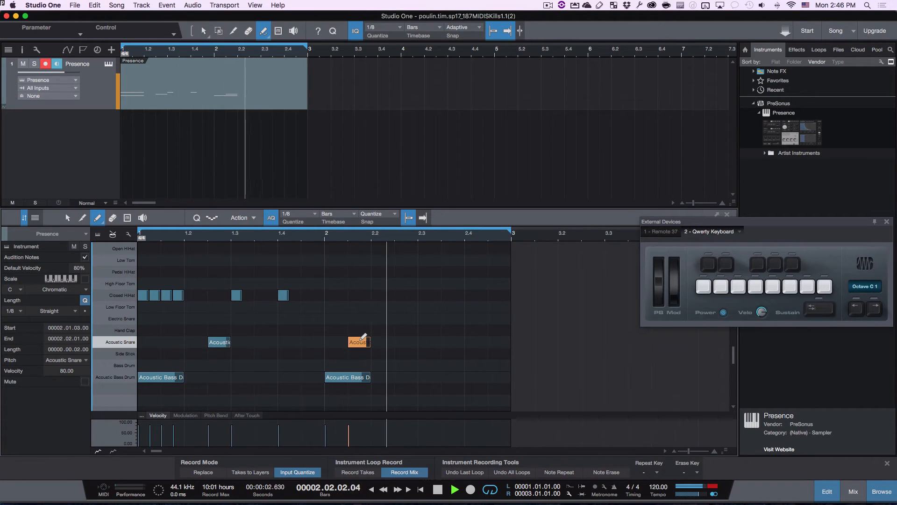
click(403, 342)
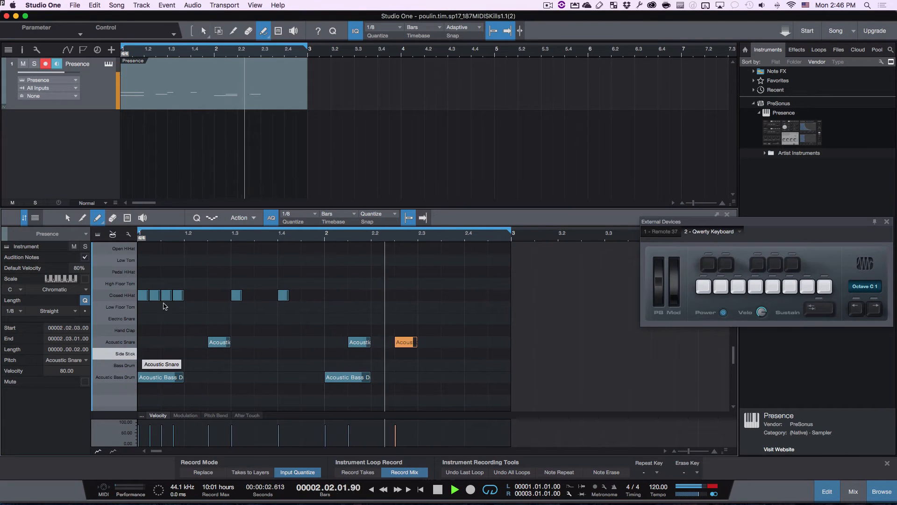
click(441, 365)
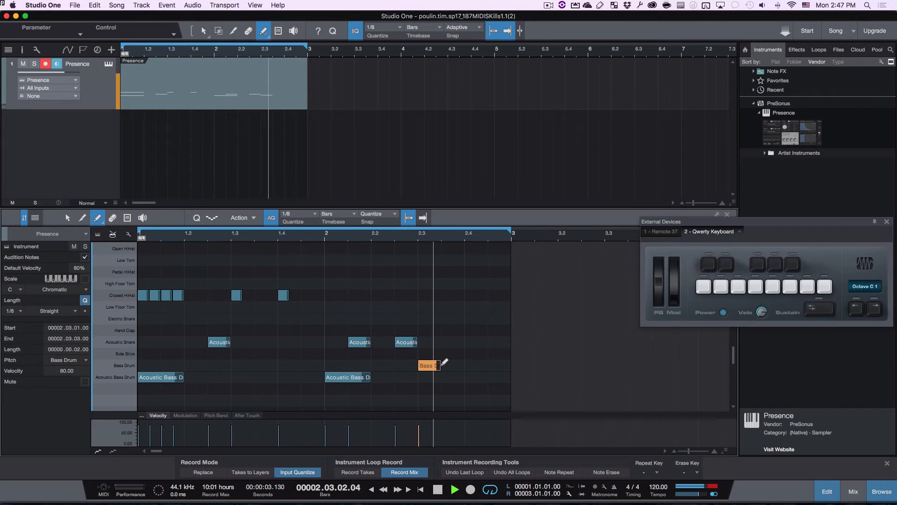
click(481, 366)
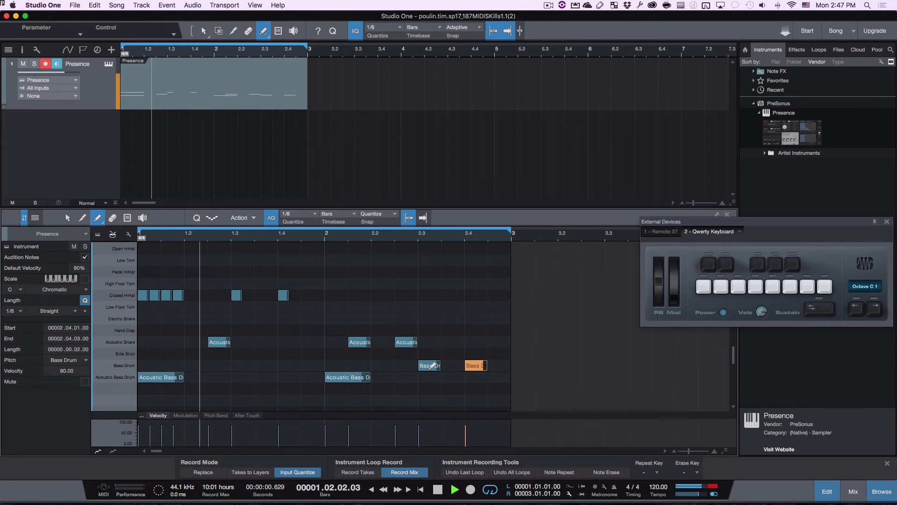
Step: Replace the Bass Drum hits at 2.3 and 2.4 with ones at 2.3.3 and 2.4.3, and paint eighth-note Closed HiHat hits on every beat of measure 2
click(431, 368)
click(447, 367)
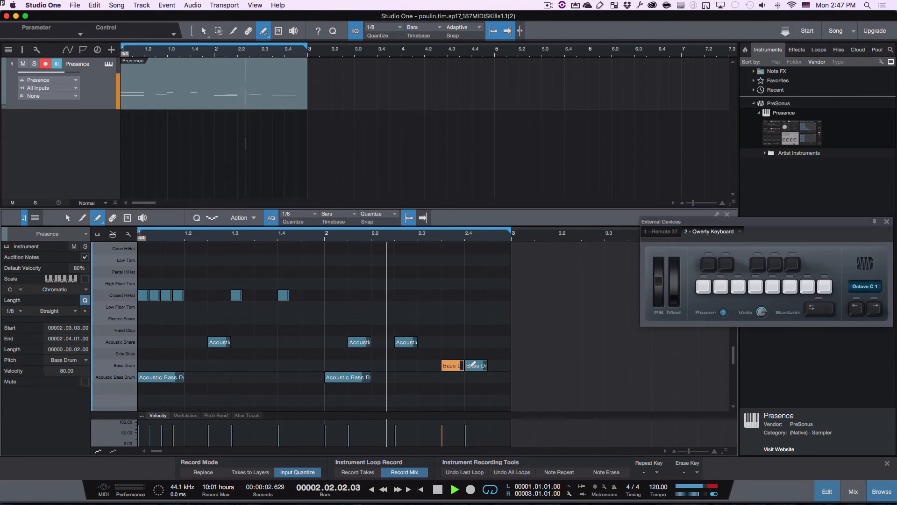
click(473, 367)
click(499, 365)
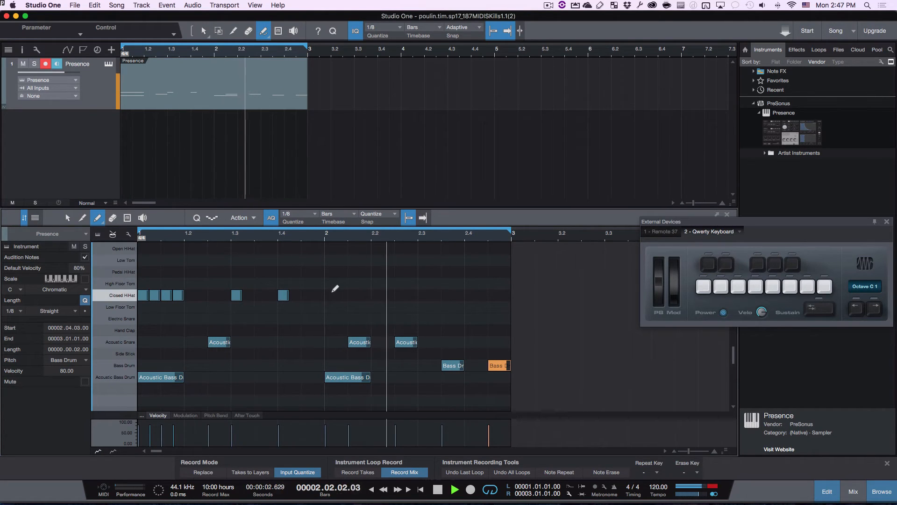
drag(335, 294, 481, 293)
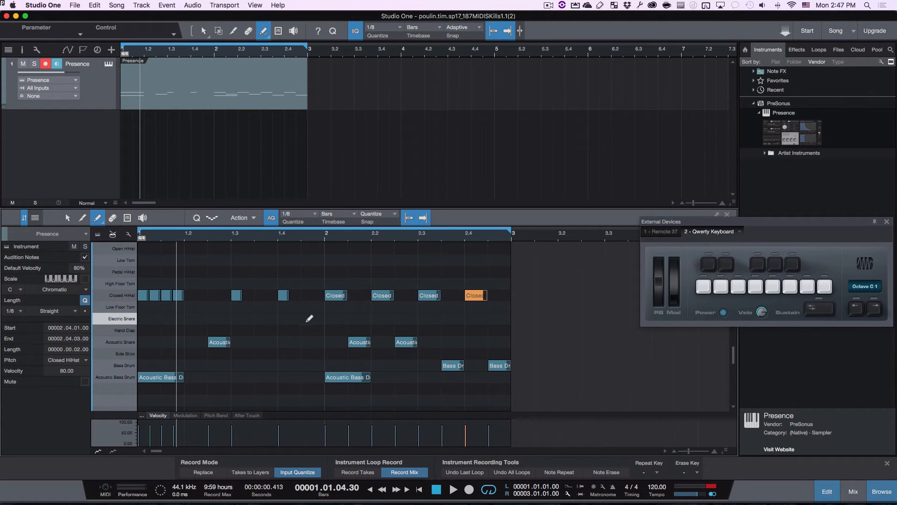
Step: Deselect the painted notes with the Arrow tool and set the note editor's quantize value to 1/32
click(298, 217)
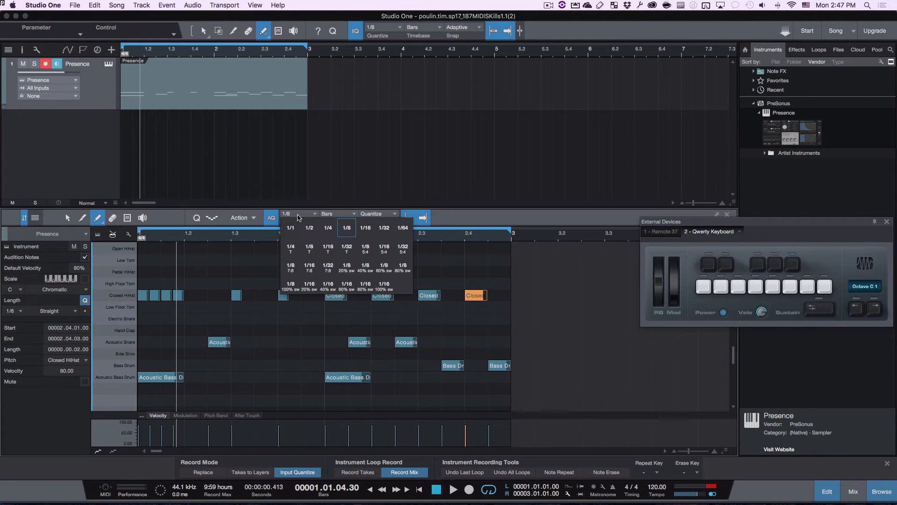
click(298, 217)
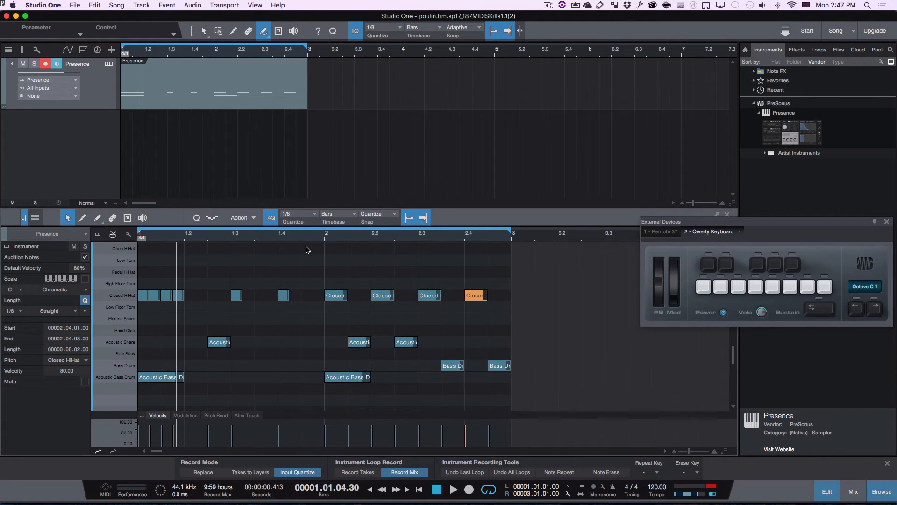
click(308, 264)
click(307, 218)
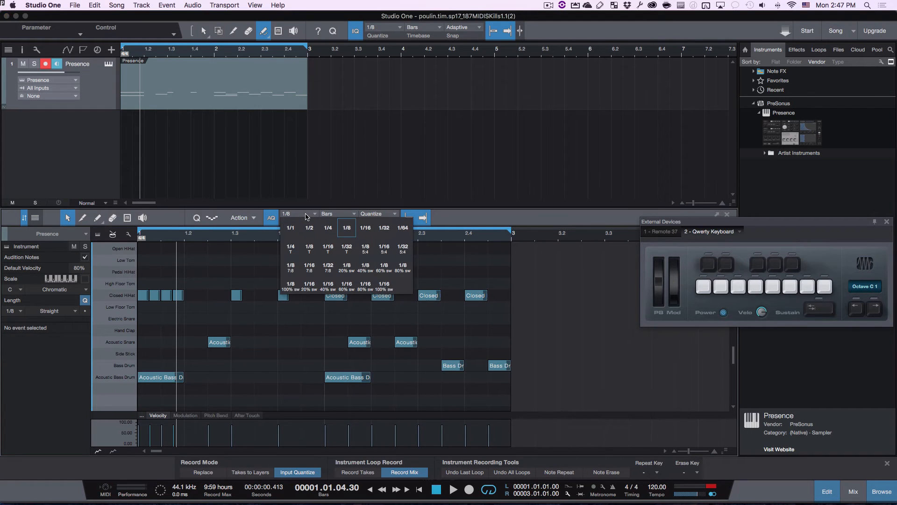
click(383, 228)
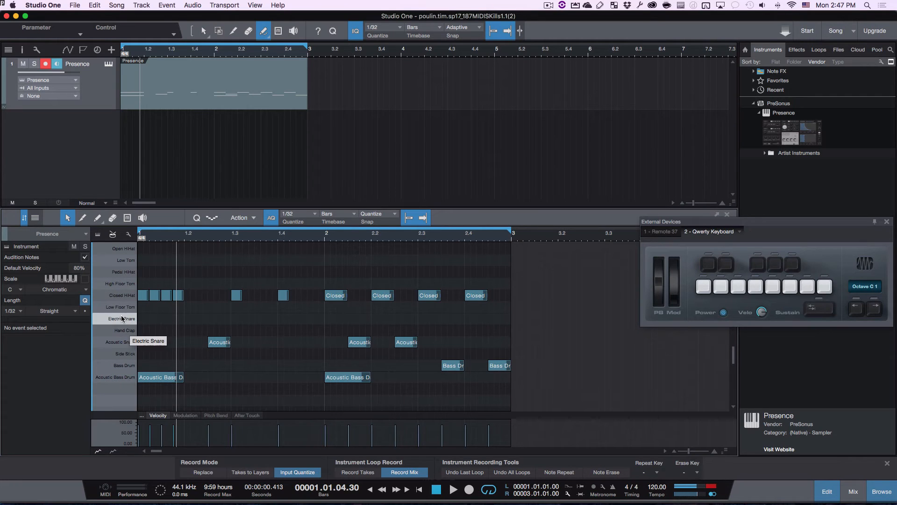
Step: Paint continuous thirty-second-note Ride Cymbal 1 hits across measures 1 and 2 and play the loop back
scroll(123, 337, up, 6)
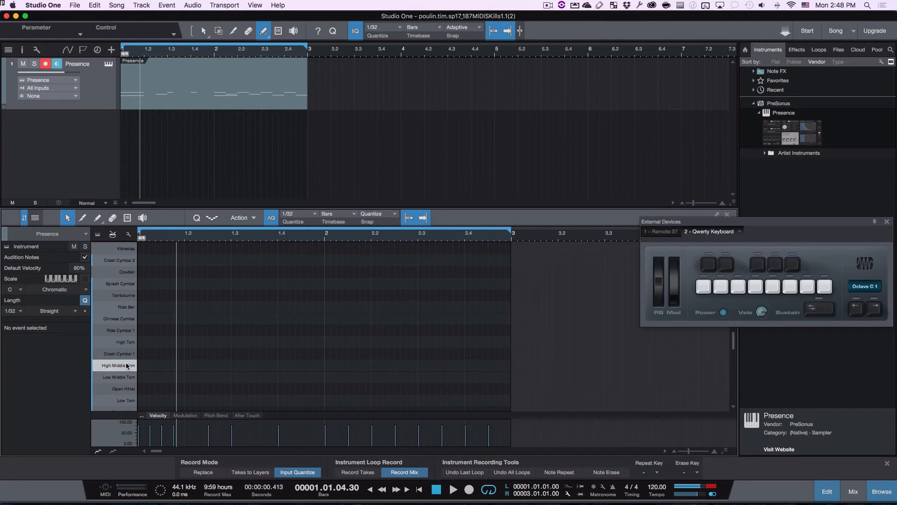
click(128, 391)
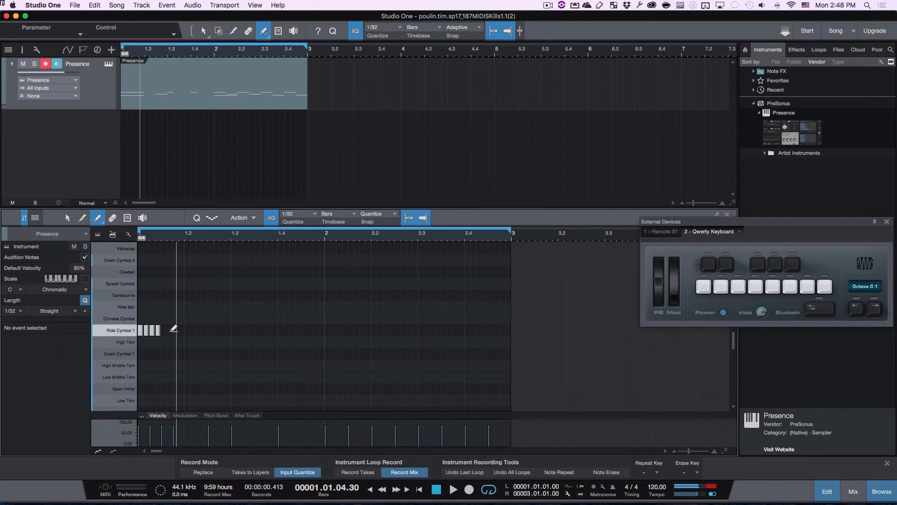
drag(172, 331, 367, 329)
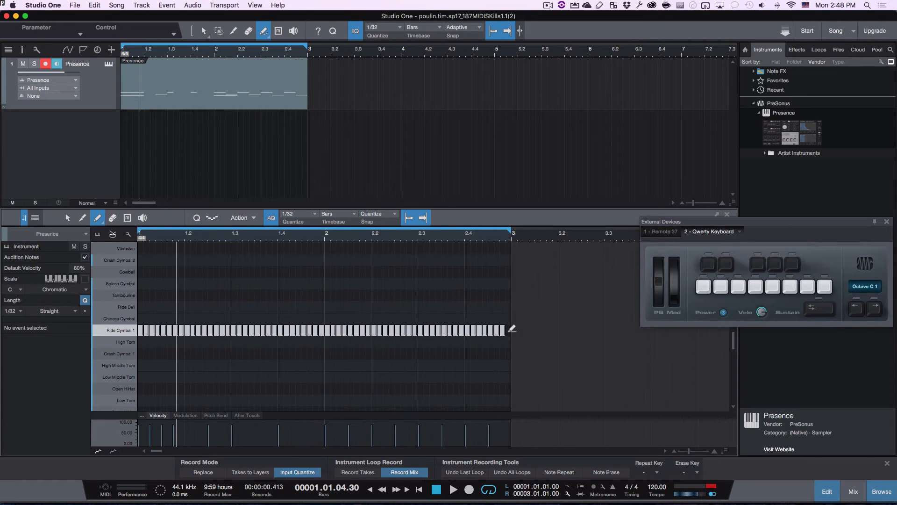
drag(512, 328, 511, 328)
scroll(512, 328, down, 2)
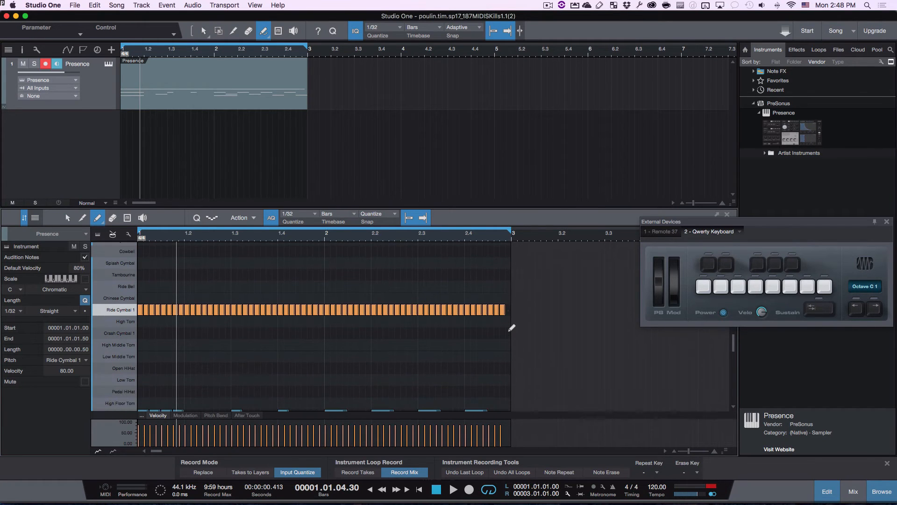
key(space)
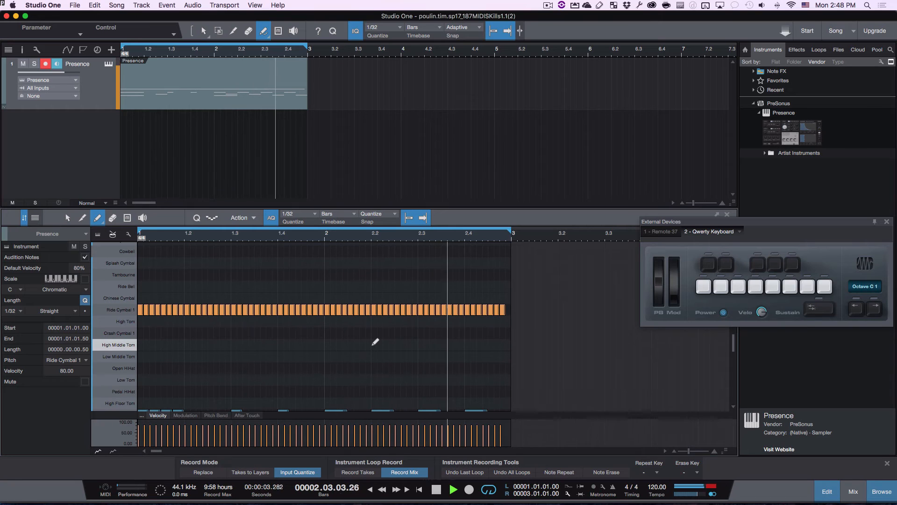
key(space)
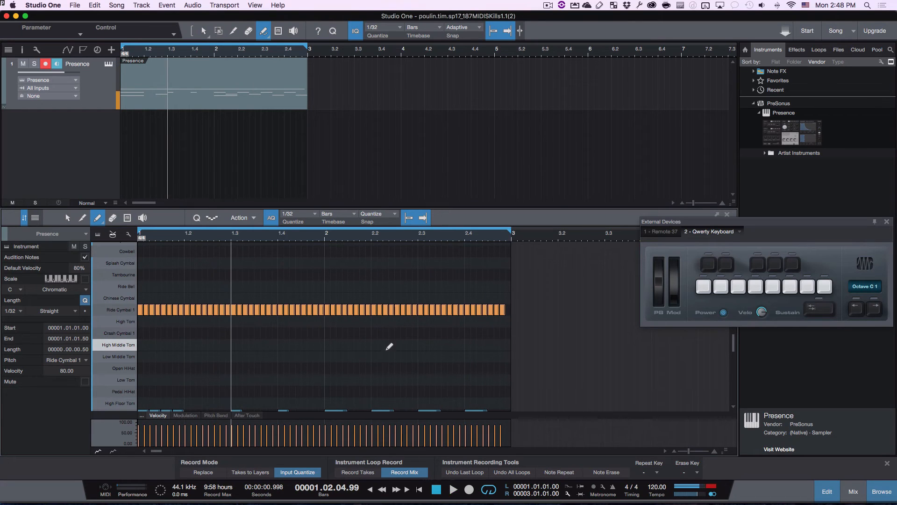
Step: Delete scattered individual Ride Cymbal 1 hits throughout both measures to leave gaps in the continuous roll
click(177, 266)
click(186, 310)
key(Delete)
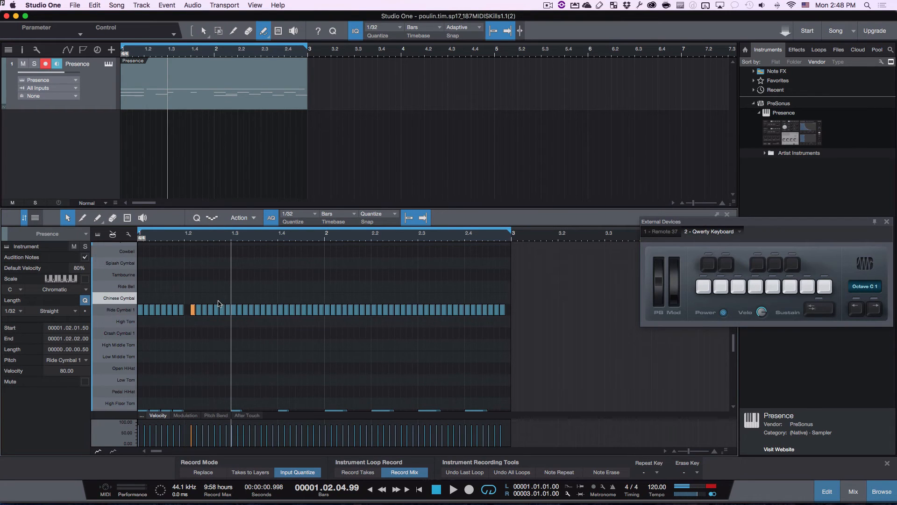
click(222, 310)
key(Delete)
click(157, 311)
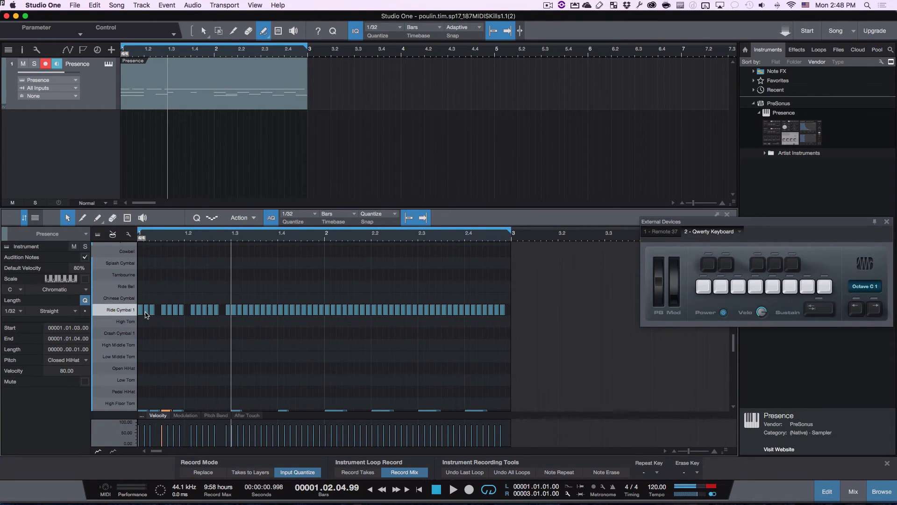
click(298, 309)
key(Delete)
click(272, 310)
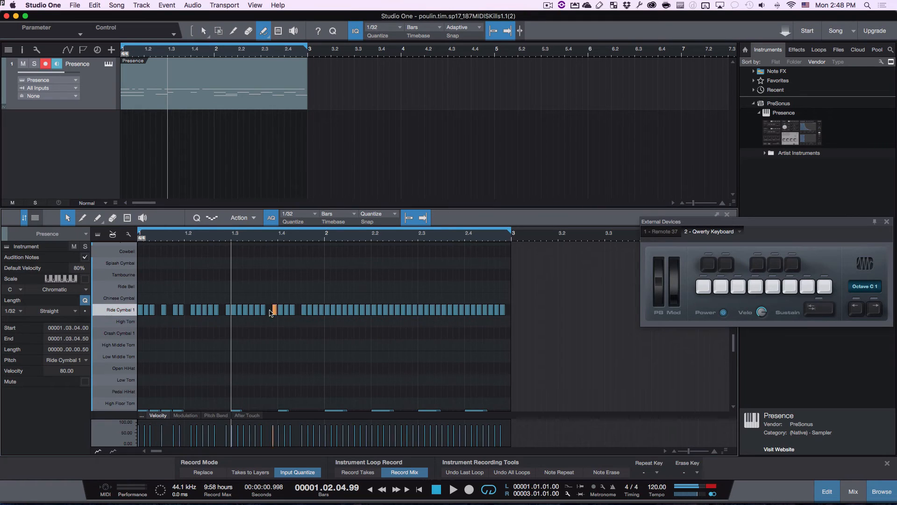
key(Delete)
click(339, 311)
key(Delete)
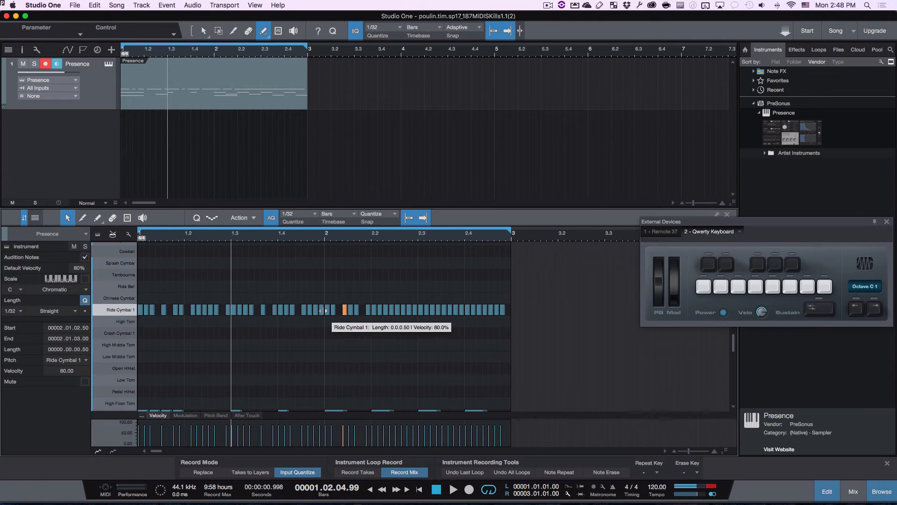
click(322, 309)
key(Delete)
key(Delete)
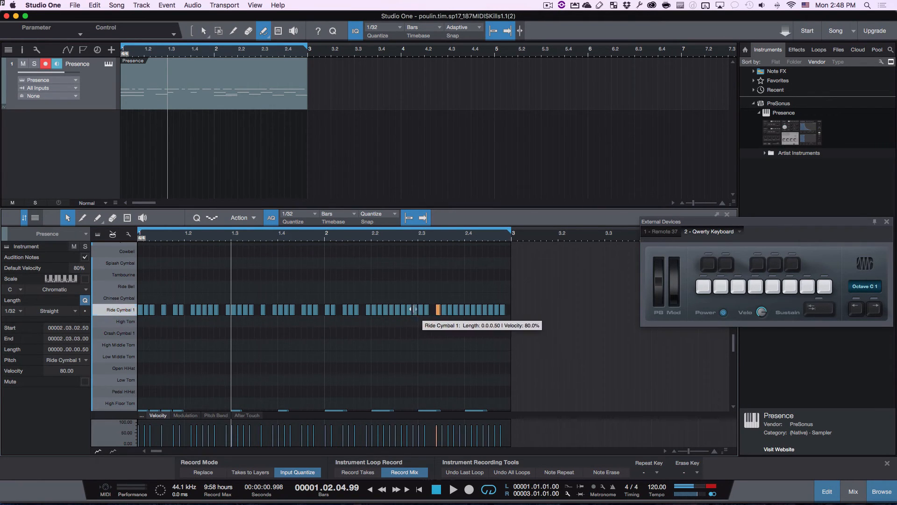
click(414, 311)
key(Delete)
click(485, 310)
key(Delete)
click(455, 310)
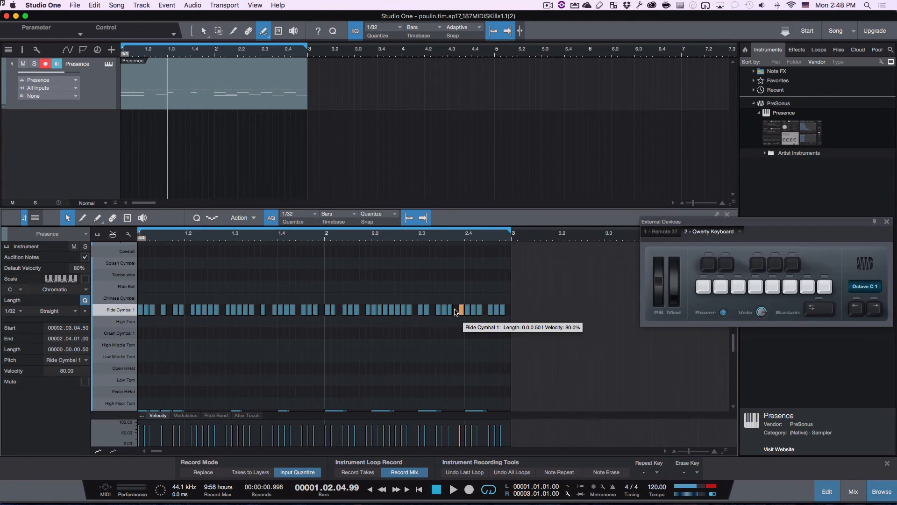
click(446, 272)
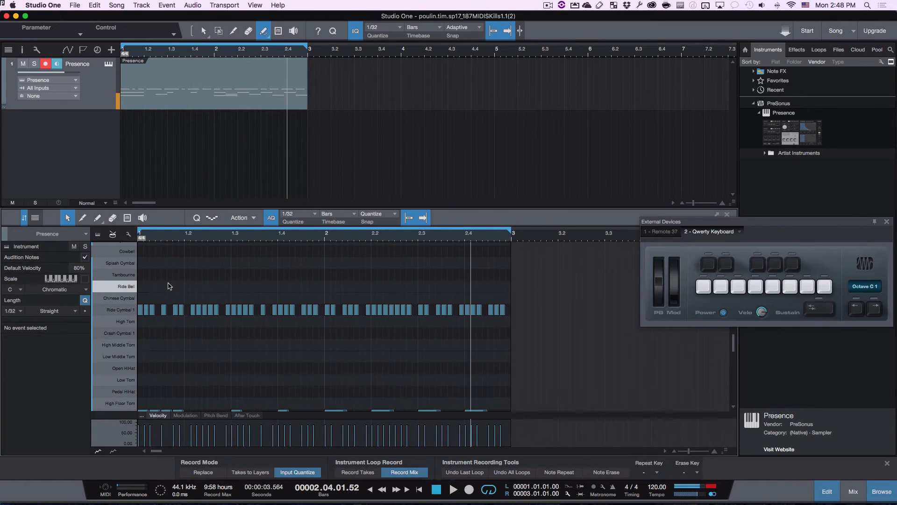
Step: Delete the Ride Cymbal 1 hits that follow the first one and play the loop back briefly
drag(141, 289, 574, 314)
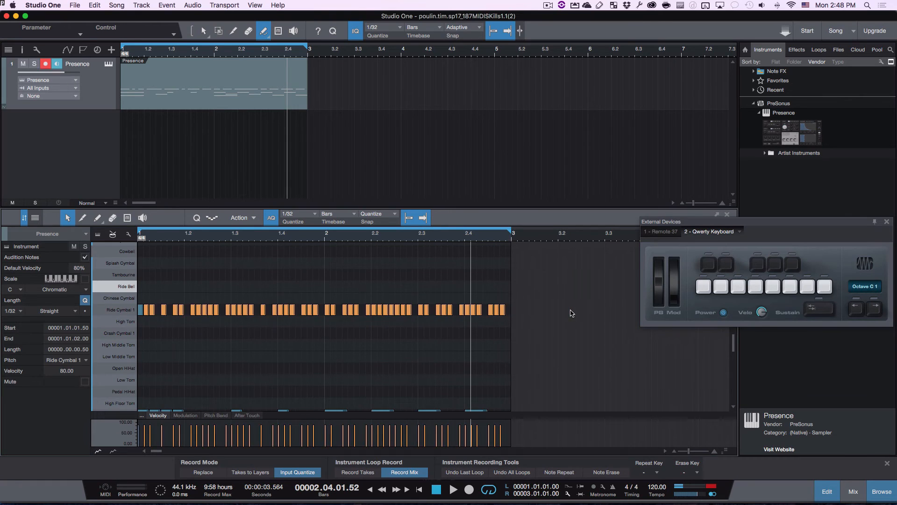
key(Delete)
scroll(303, 308, down, 6)
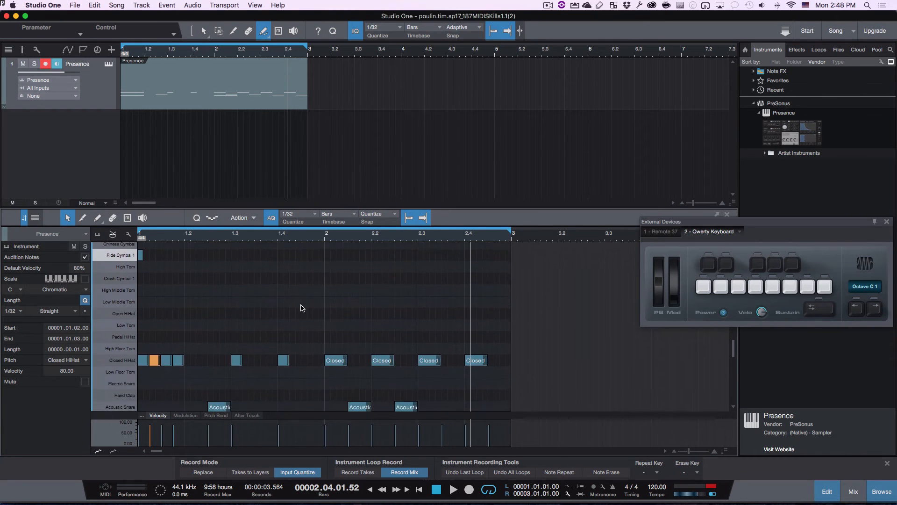
scroll(302, 308, down, 1)
key(space)
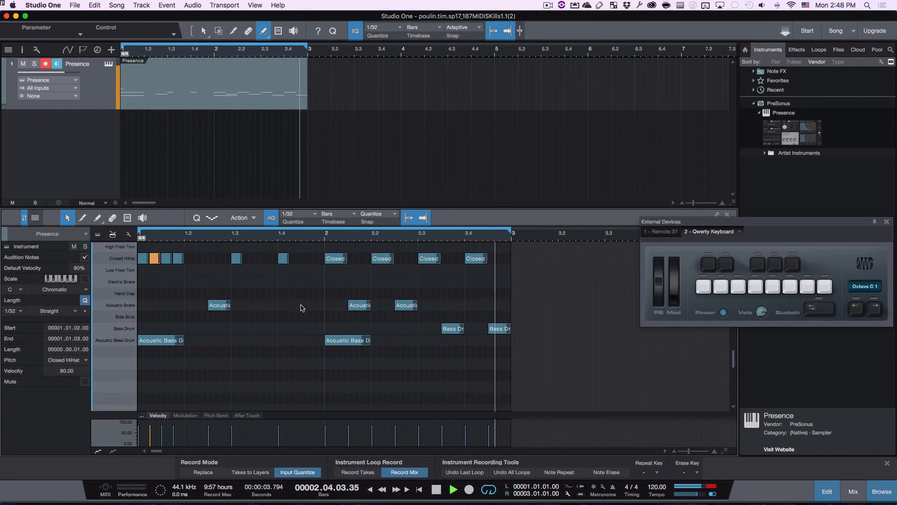
key(space)
Step: Select and delete all notes in the two-measure drum part
click(297, 323)
key(super+a)
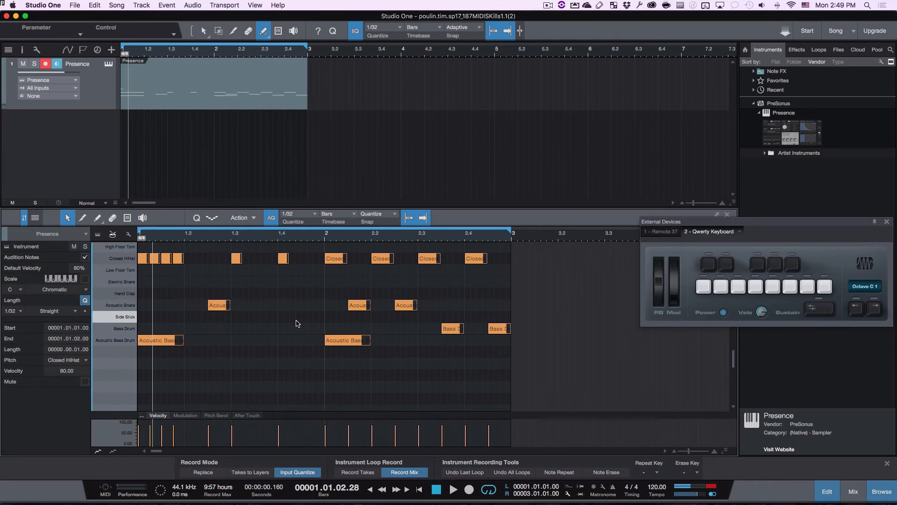
key(Delete)
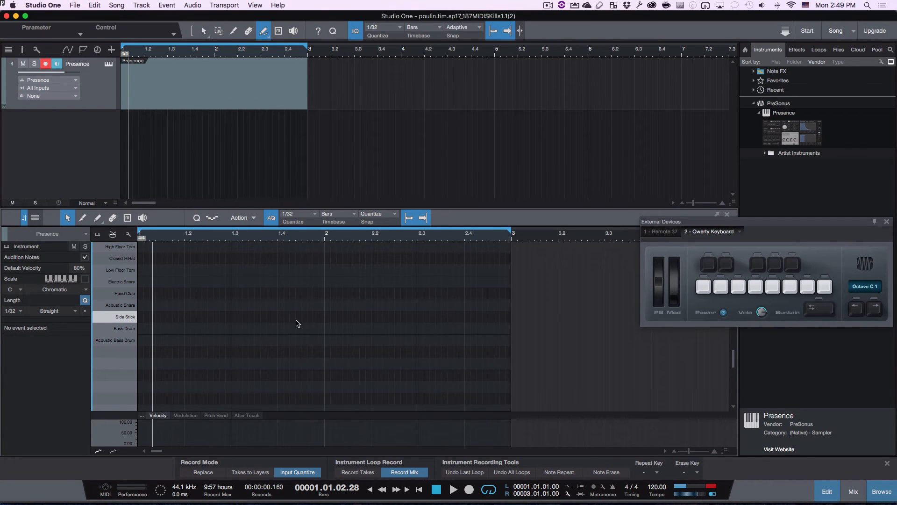
Step: Move the External Devices window over the arrangement area and practise Bass Drum hits from the start of the loop with the metronome turned on
click(422, 493)
drag(802, 225, 525, 106)
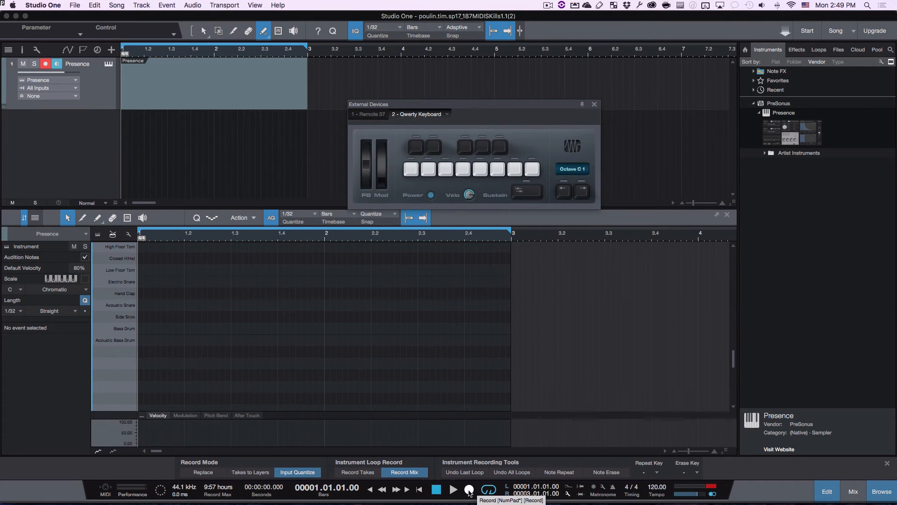
click(613, 489)
key(space)
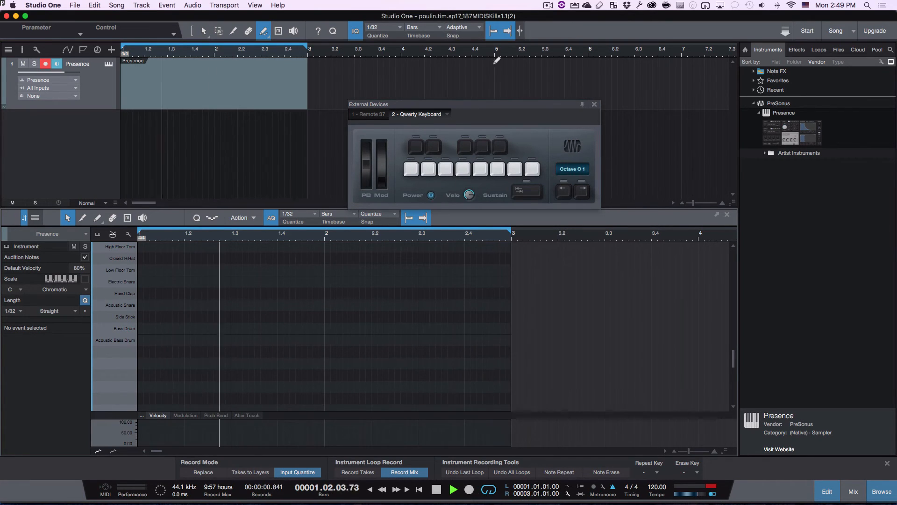
key(a)
key(a)
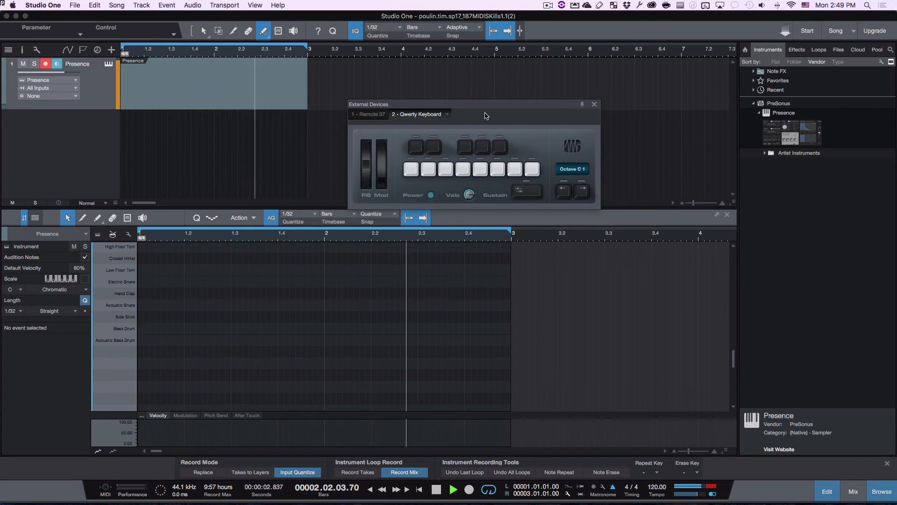
key(a)
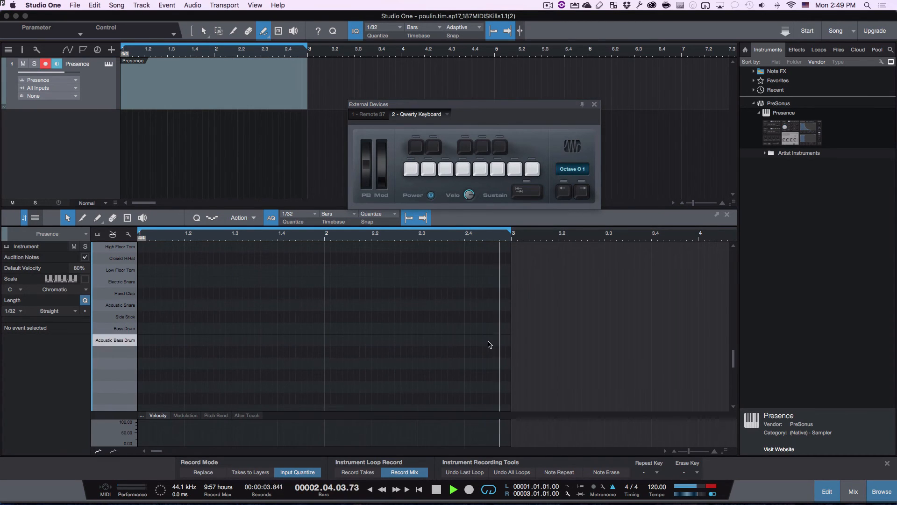
Step: Start loop recording and play Bass Drum and Electric Snare hits on the QWERTY keyboard over several passes
click(470, 490)
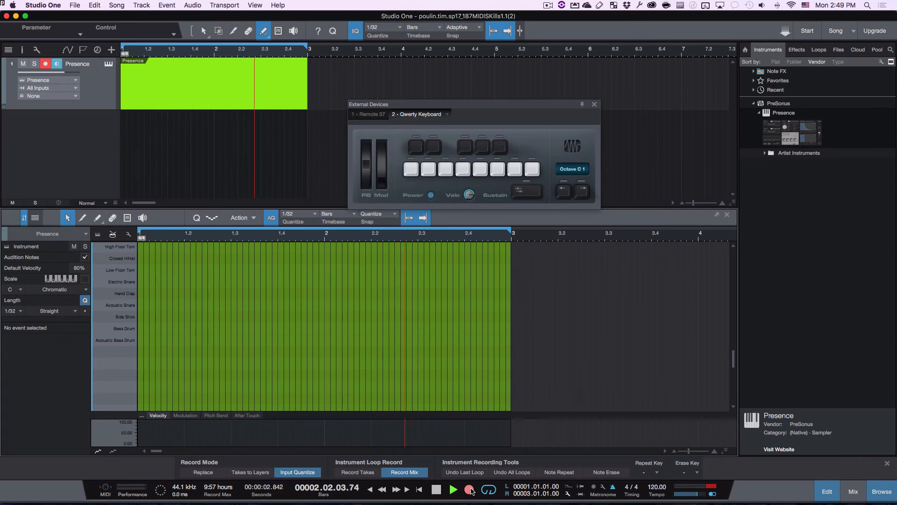
key(a)
key(d)
key(a)
key(a)
key(a)
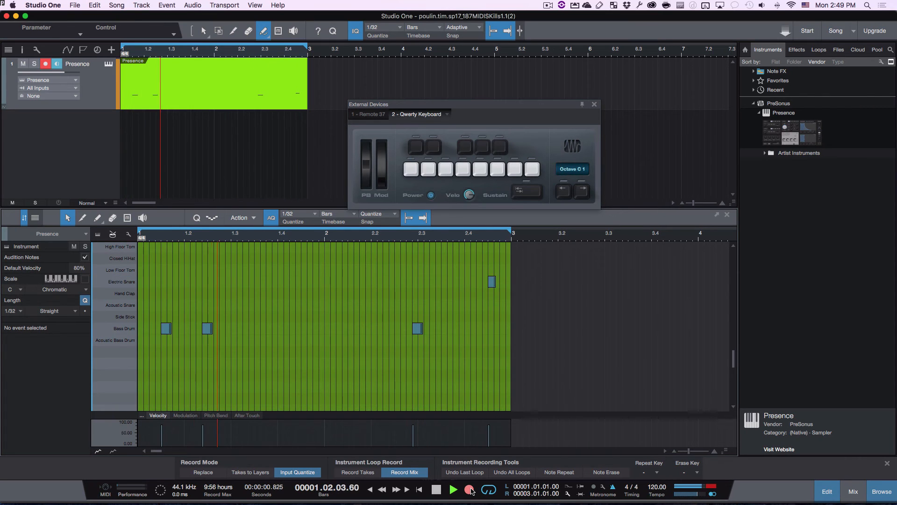
key(a)
key(d)
key(a)
key(a)
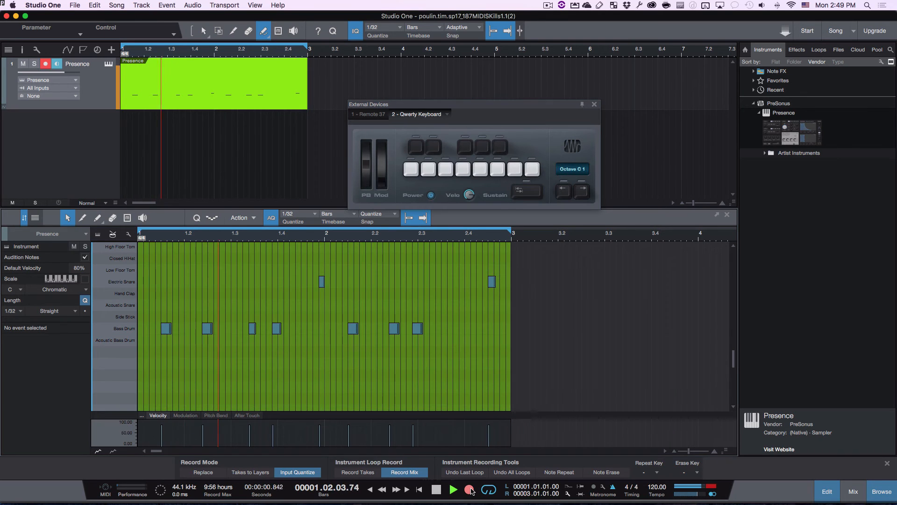
key(d)
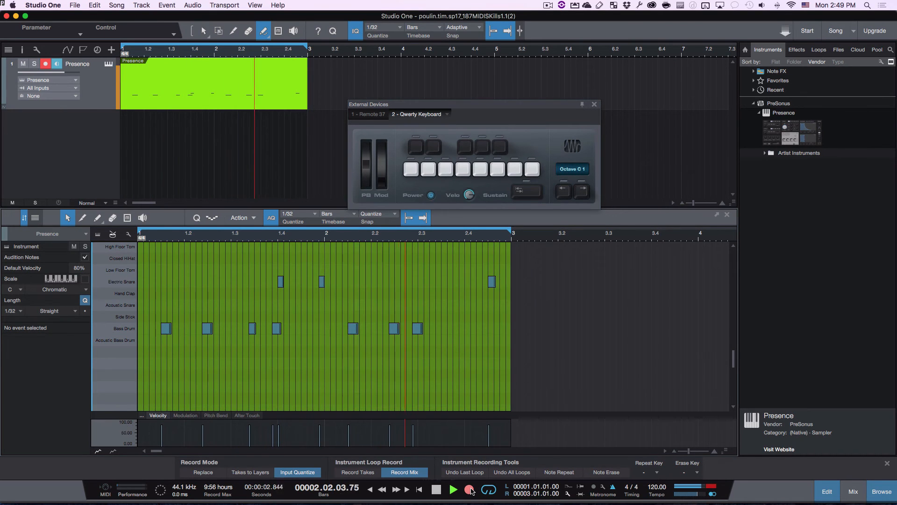
Step: Loop-record single floor tom hits and a steady Pedal HiHat pattern across both measures with the QWERTY keyboard, ending the recording
key(f)
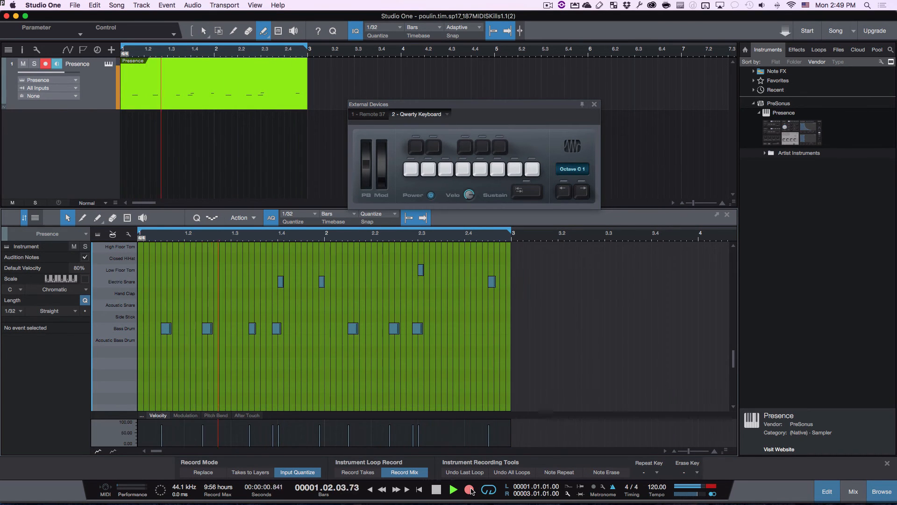
key(g)
key(y)
key(y)
key(y)
key(y)
key(y)
key(y)
key(y)
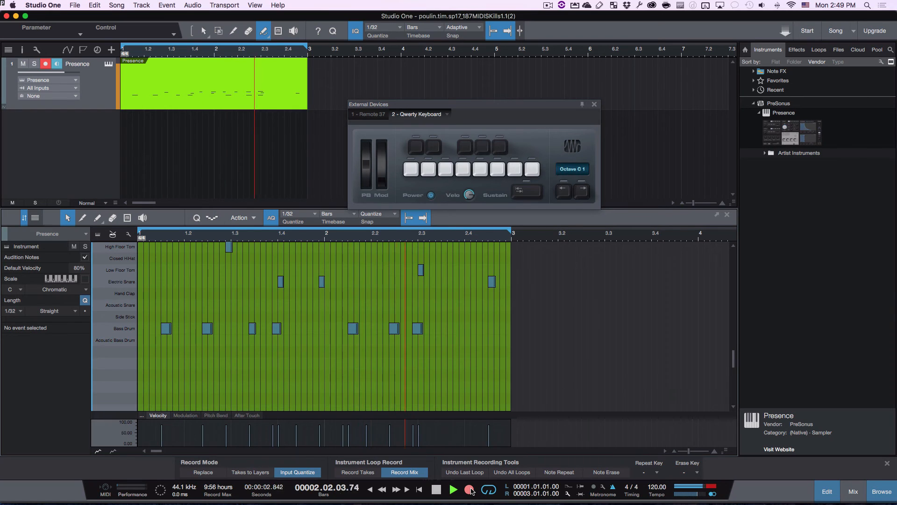
key(y)
key(y)
key(y)
key(y)
key(y)
key(y)
key(y)
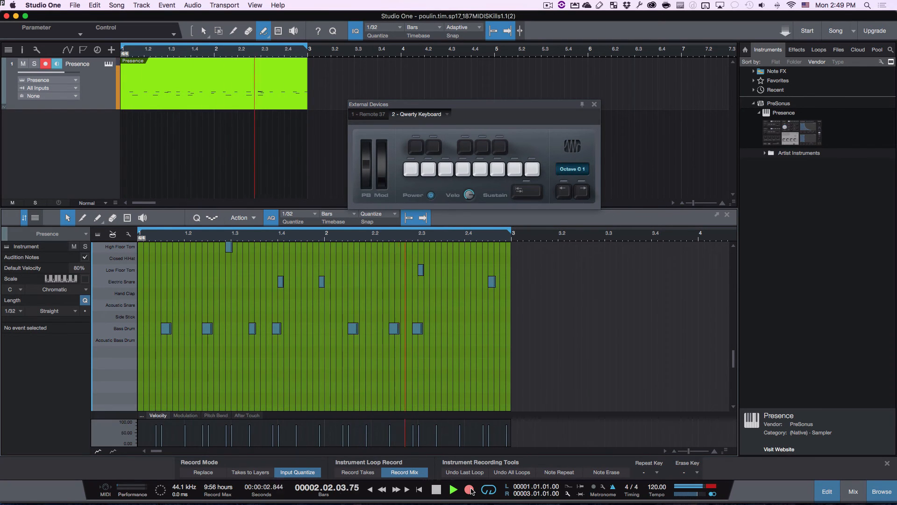
key(space)
Step: Delete the stray Low Floor Tom and Low Tom notes near 2.3 and play the loop back briefly
scroll(554, 366, up, 3)
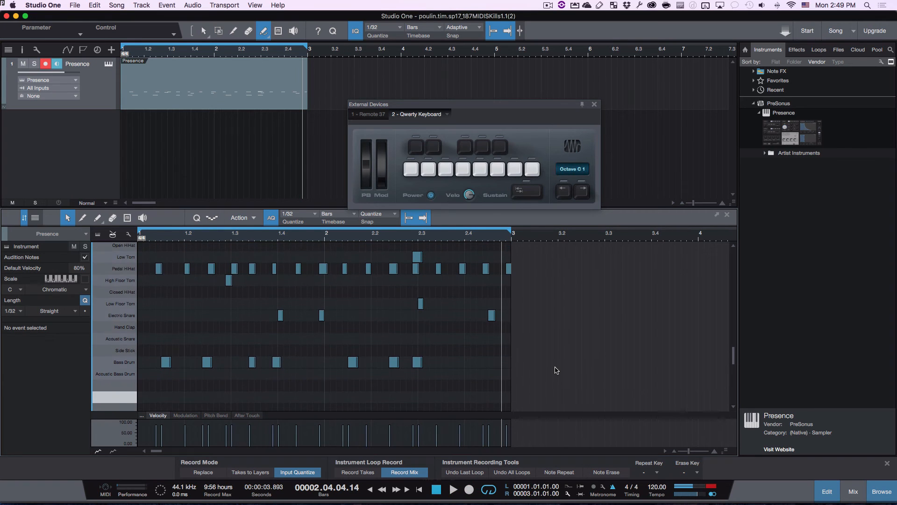
click(421, 305)
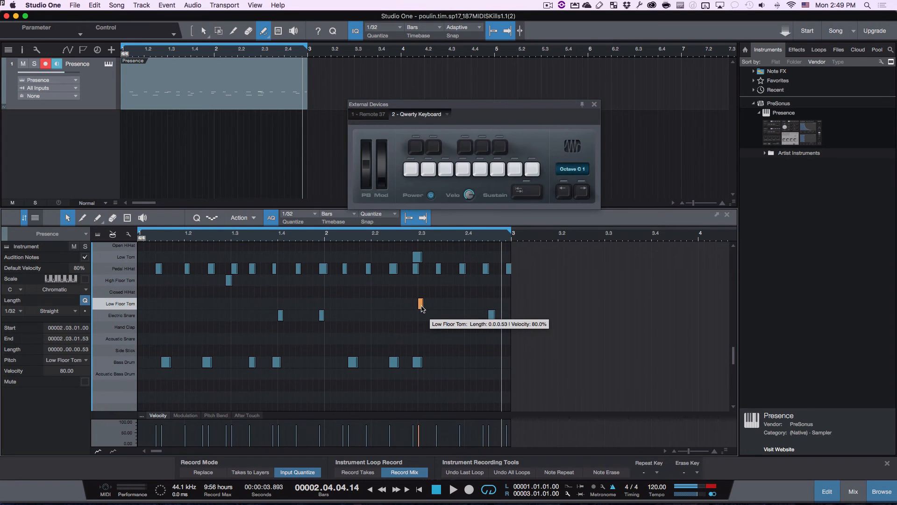
click(418, 256)
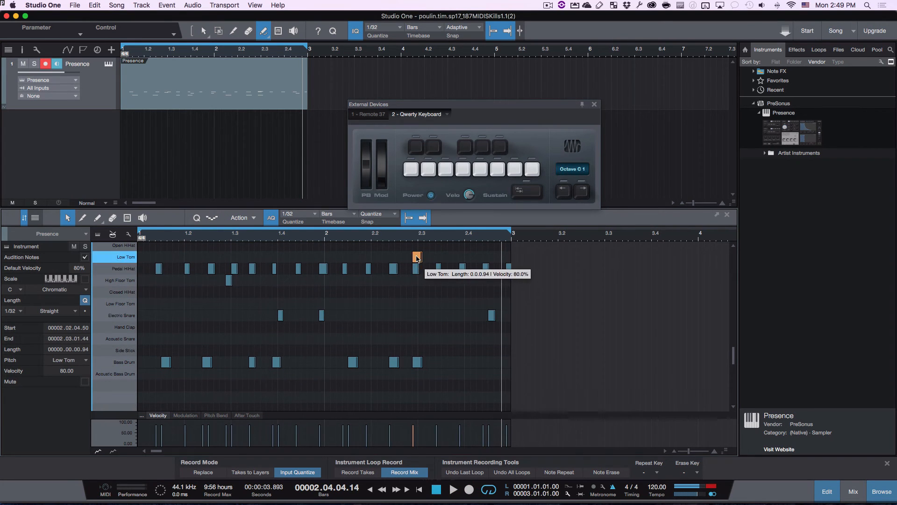
key(space)
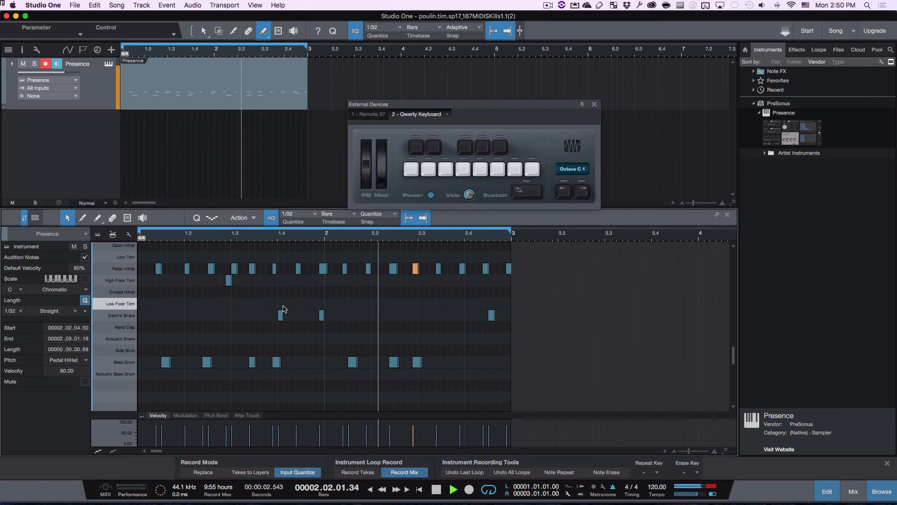
key(space)
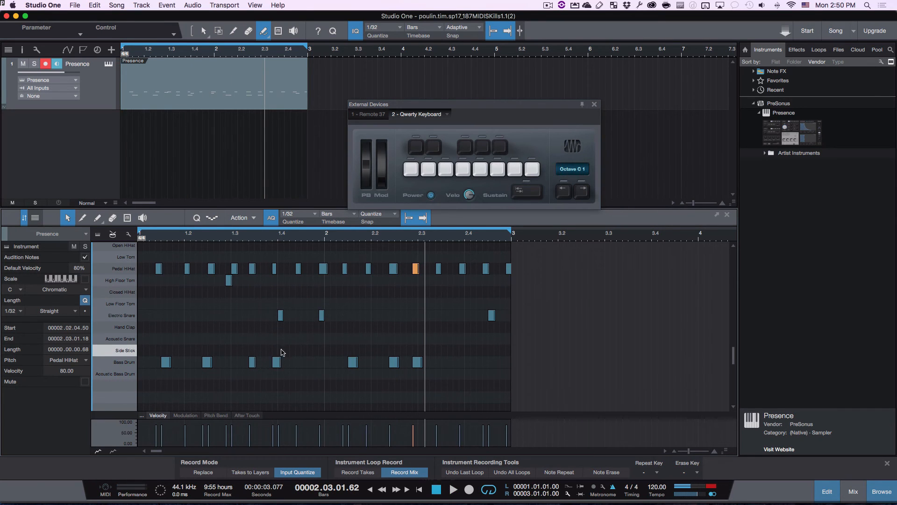
Step: Try quantizing all notes of the drum part to 1/16 triplets
click(201, 321)
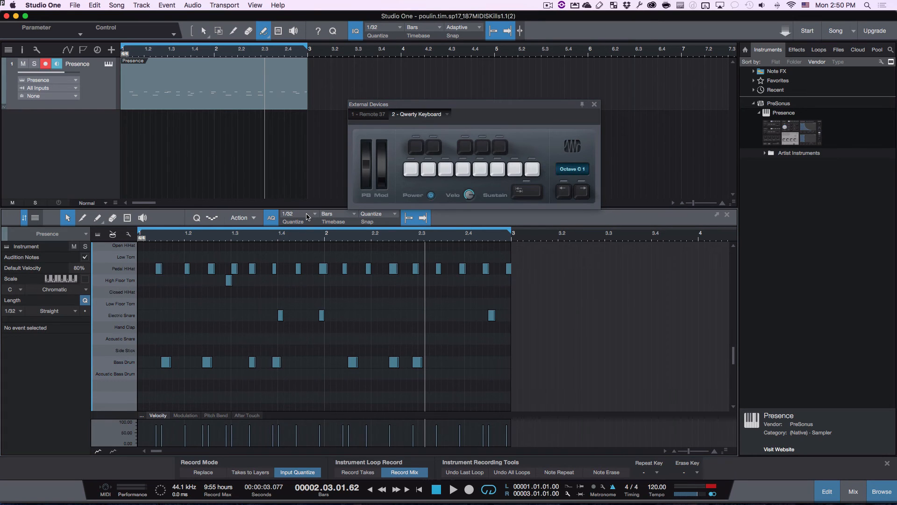
key(super+a)
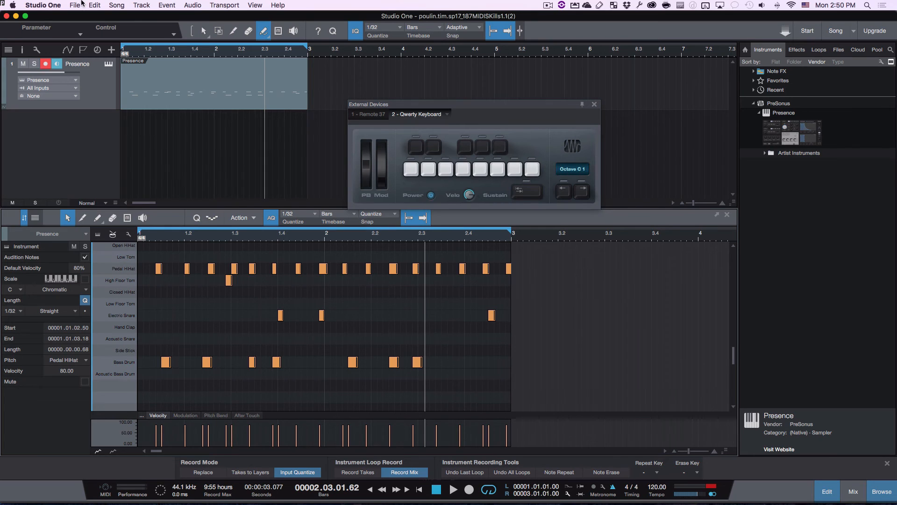
click(94, 6)
mouse_move(155, 114)
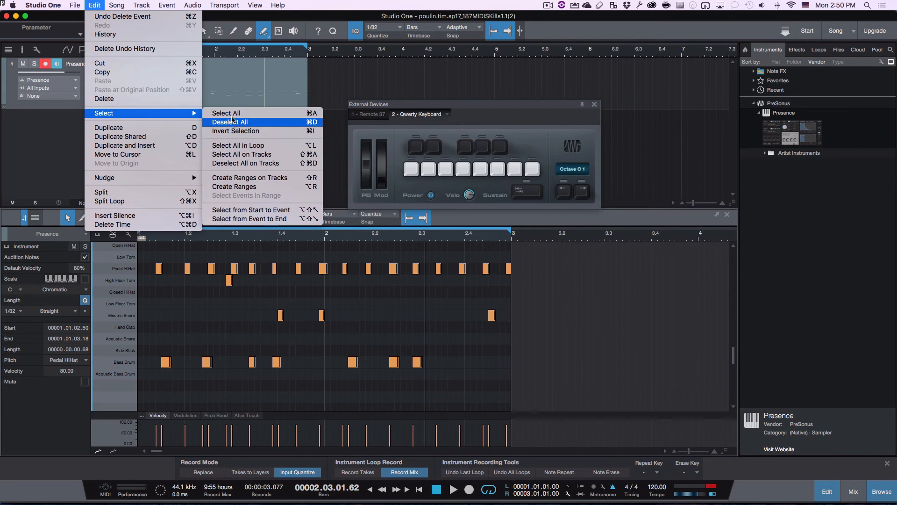
click(255, 338)
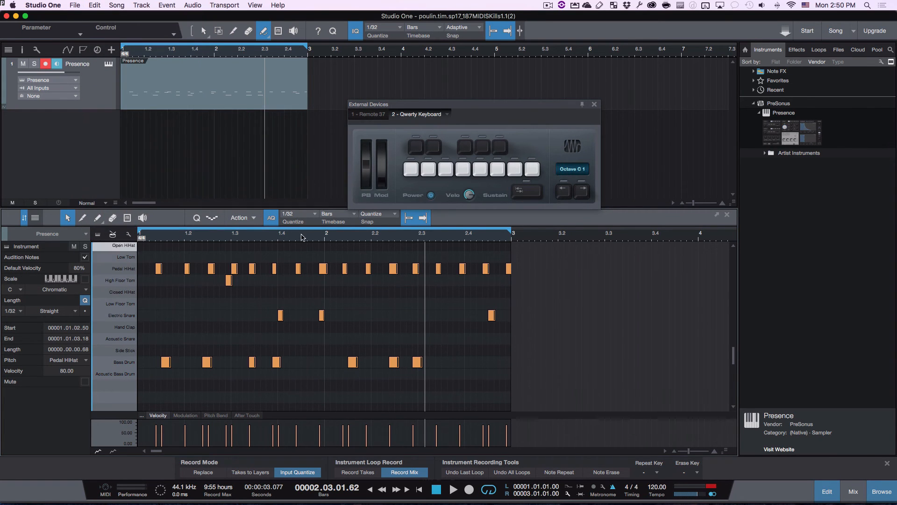
click(308, 214)
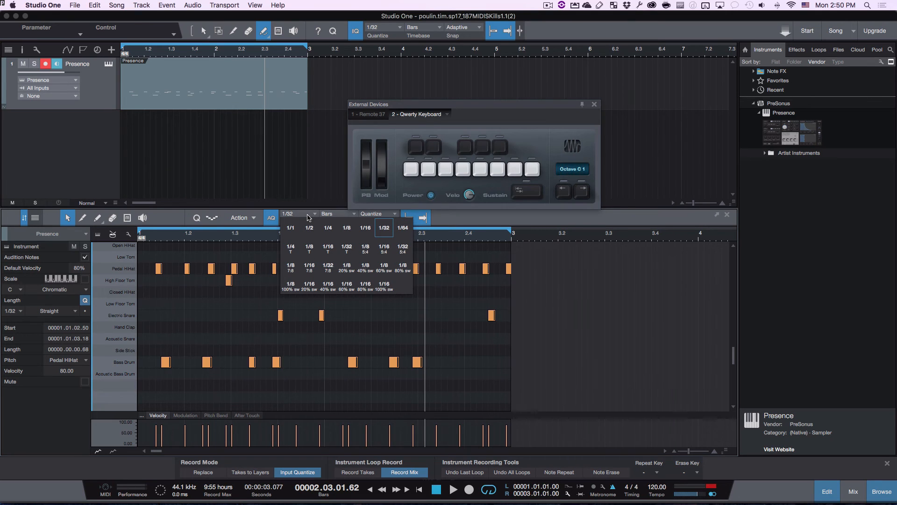
click(329, 250)
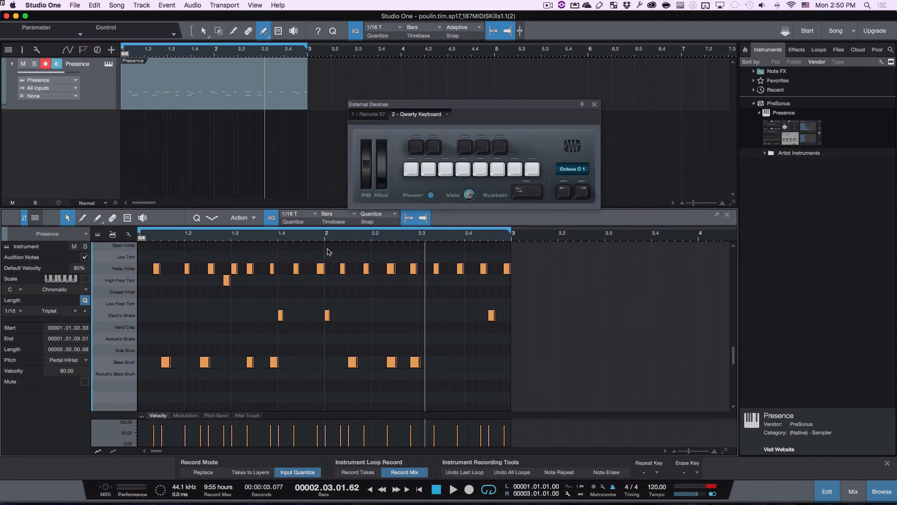
click(310, 297)
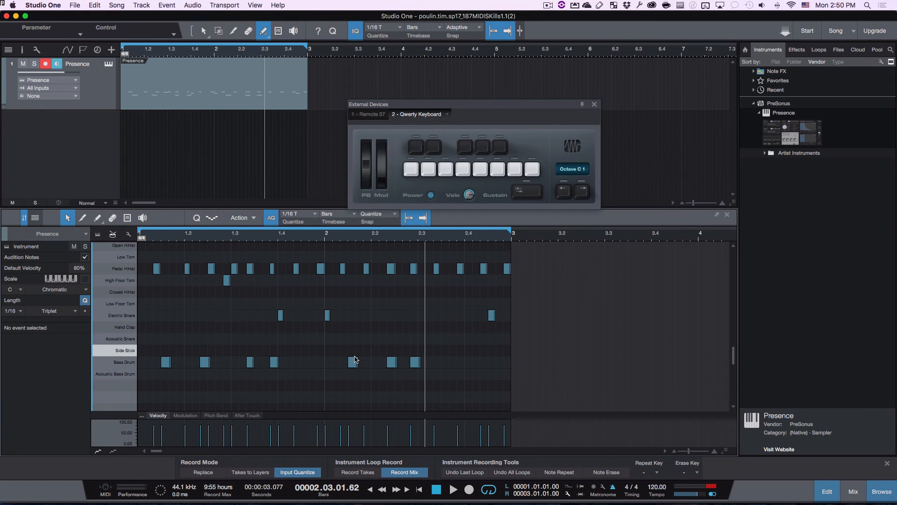
Step: Select all drum notes again, quantize them to straight 1/16 notes instead of triplets, and play the loop back
key(super+a)
click(297, 215)
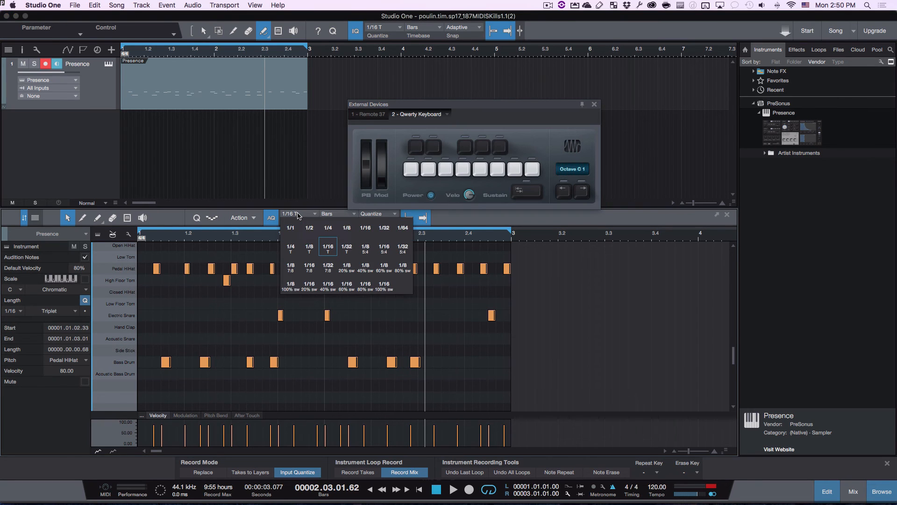
click(297, 215)
key(q)
click(303, 219)
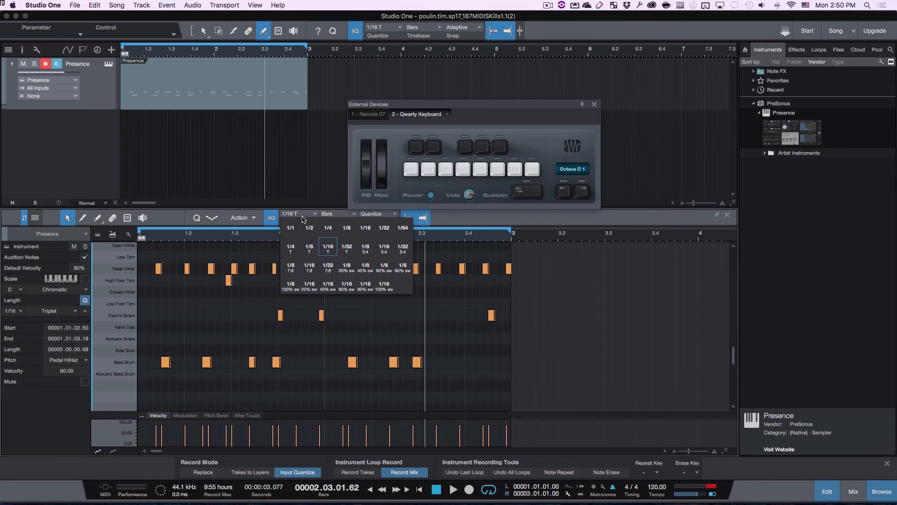
click(370, 230)
key(q)
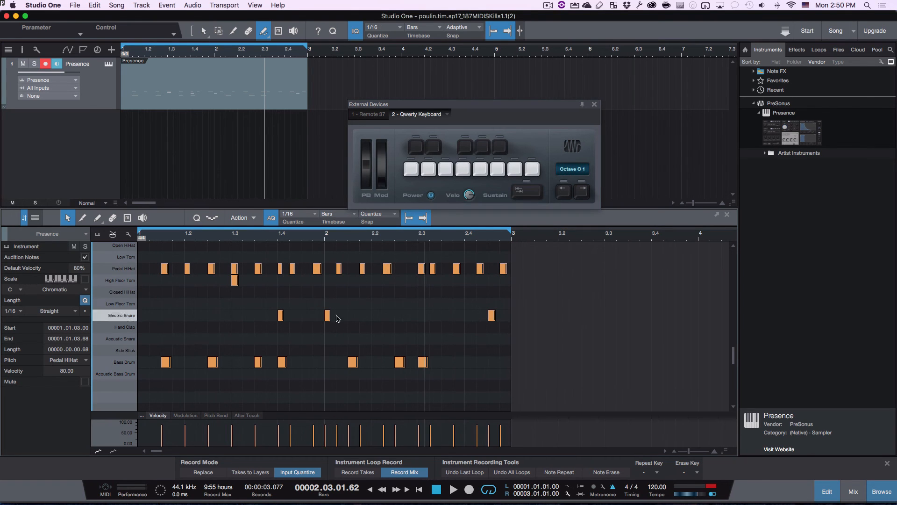
click(312, 341)
key(space)
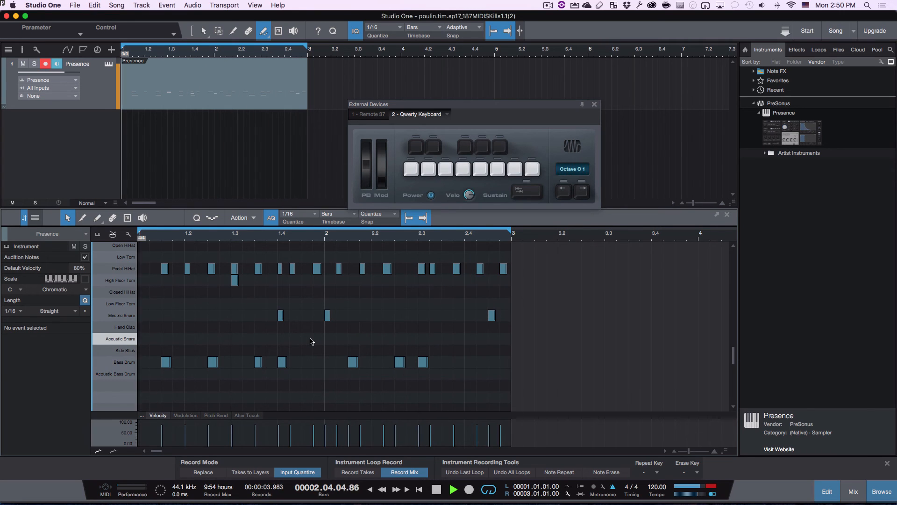
key(space)
Step: Switch to the MIDI Skills 1 Word document, move the External Devices window off the text, and read the quantizing and turn-in instructions
key(super+Tab)
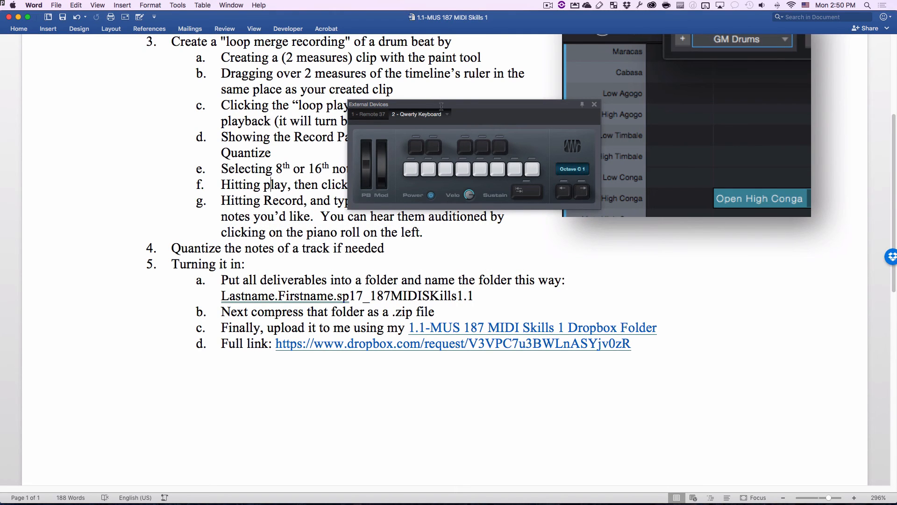
drag(442, 107, 666, 296)
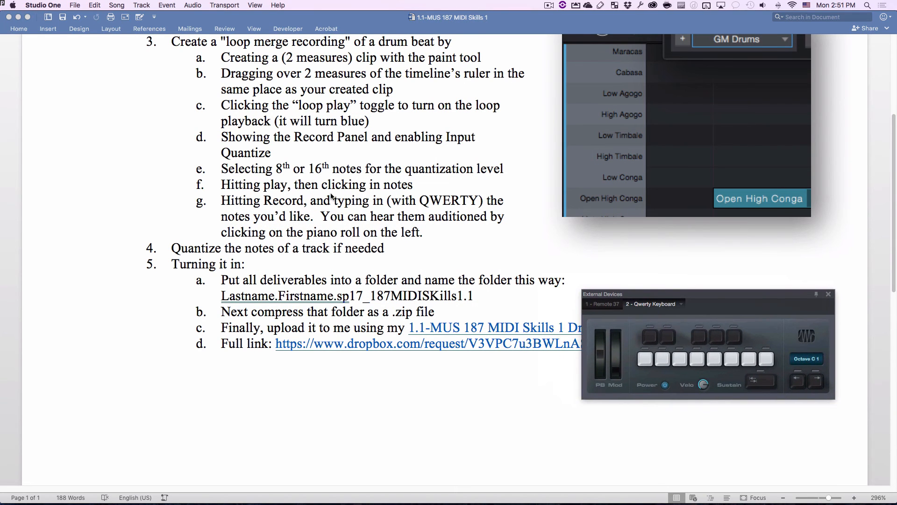
scroll(331, 196, up, 1)
click(361, 228)
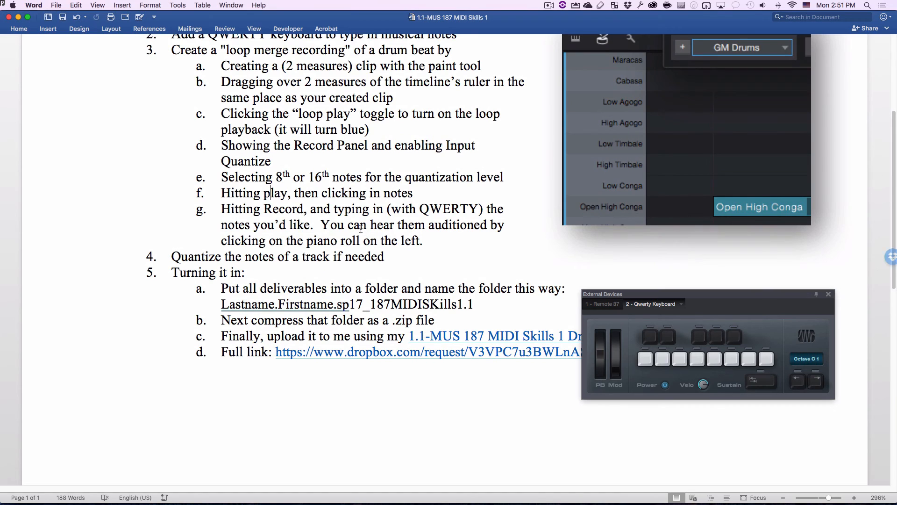
scroll(416, 176, down, 3)
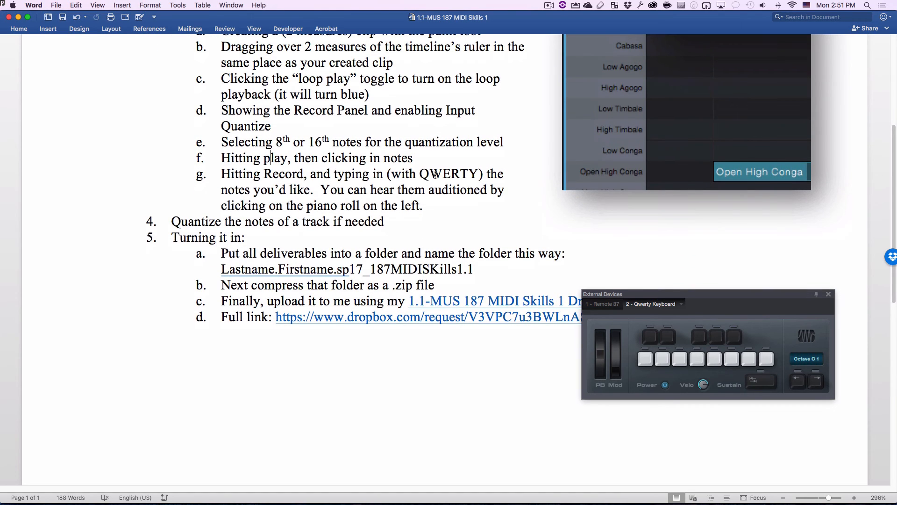
scroll(435, 175, down, 3)
click(397, 184)
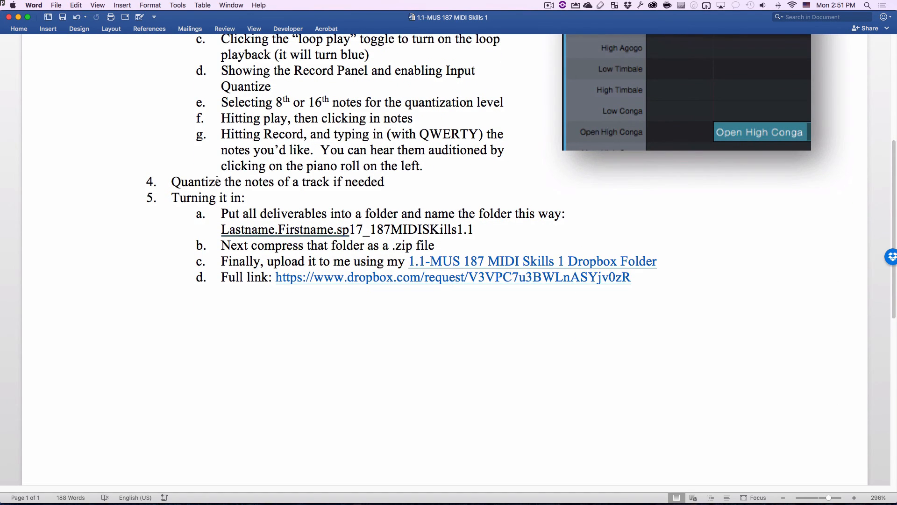
scroll(217, 180, down, 2)
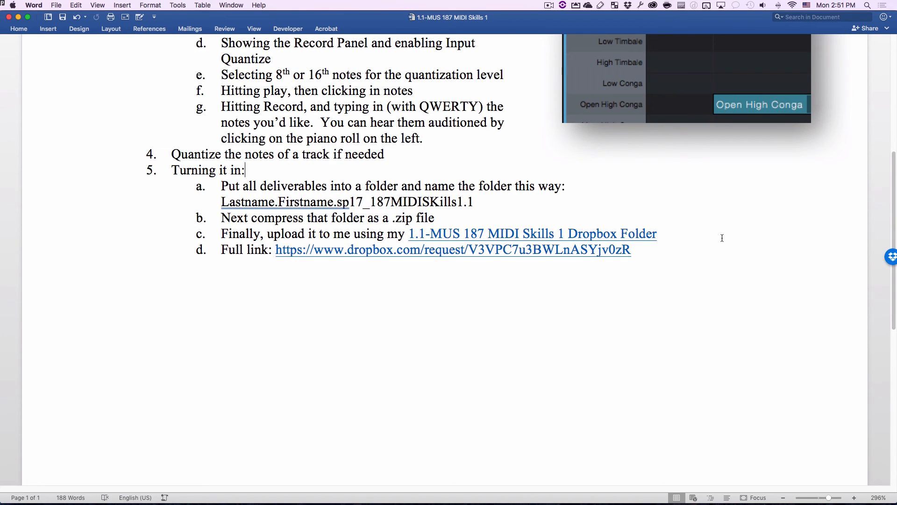
Step: Switch back to Studio One and bring up the song's export commands
key(super+Tab)
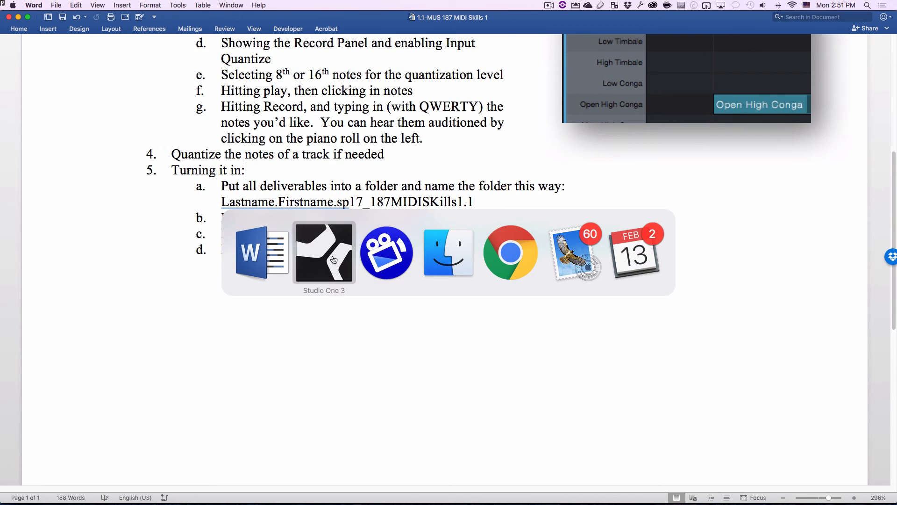
click(334, 259)
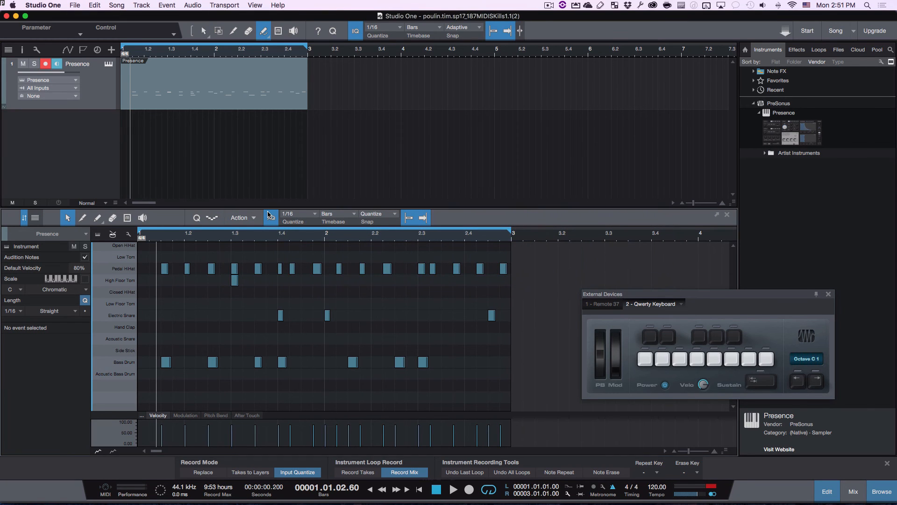
click(73, 7)
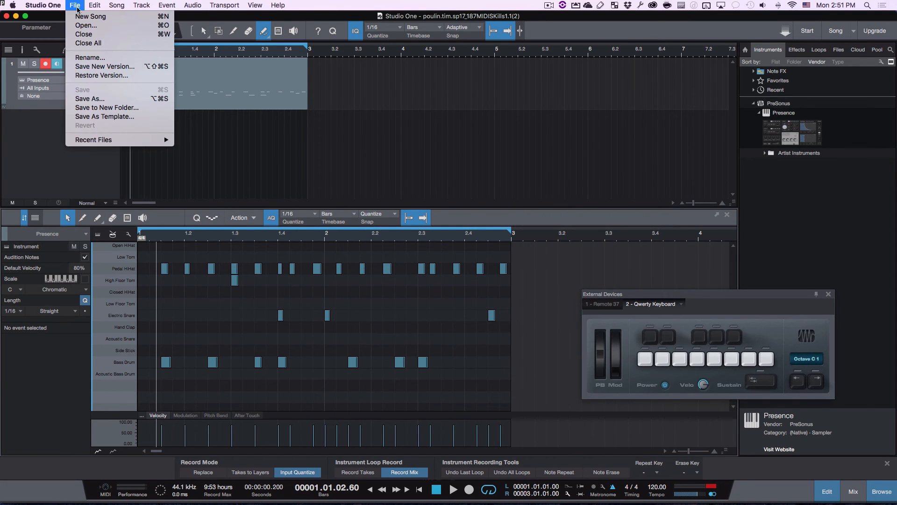
key(Escape)
key(super+Tab)
click(326, 288)
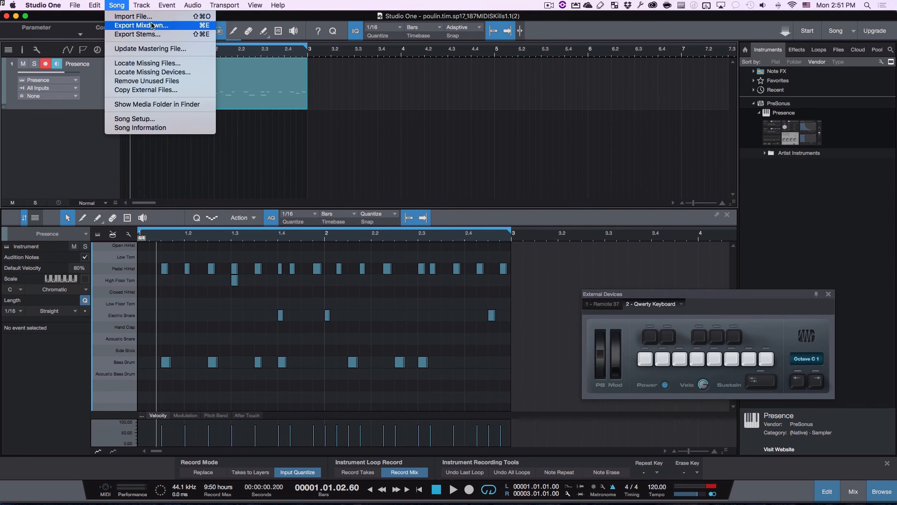
Step: Export the loop range as a 16 Bit, 44.1 kHz Wave File named Mixdown, and delete the exported file
click(153, 26)
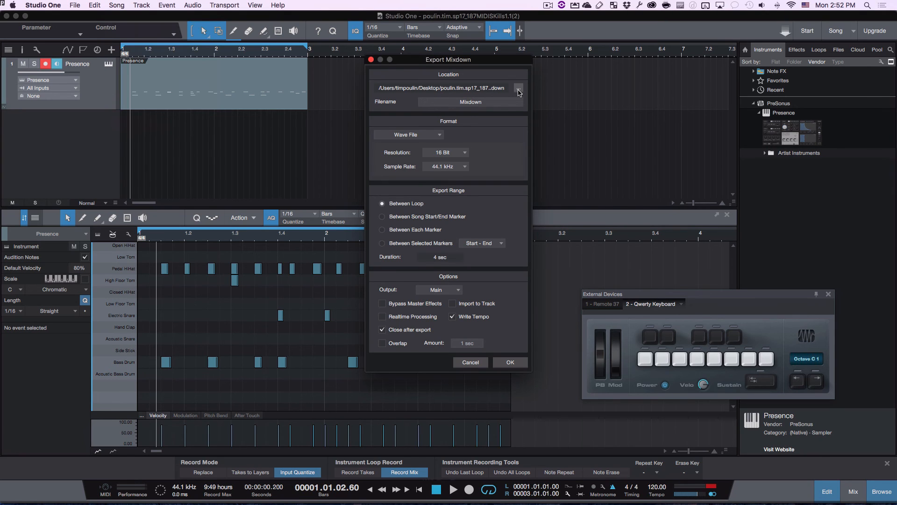
click(437, 138)
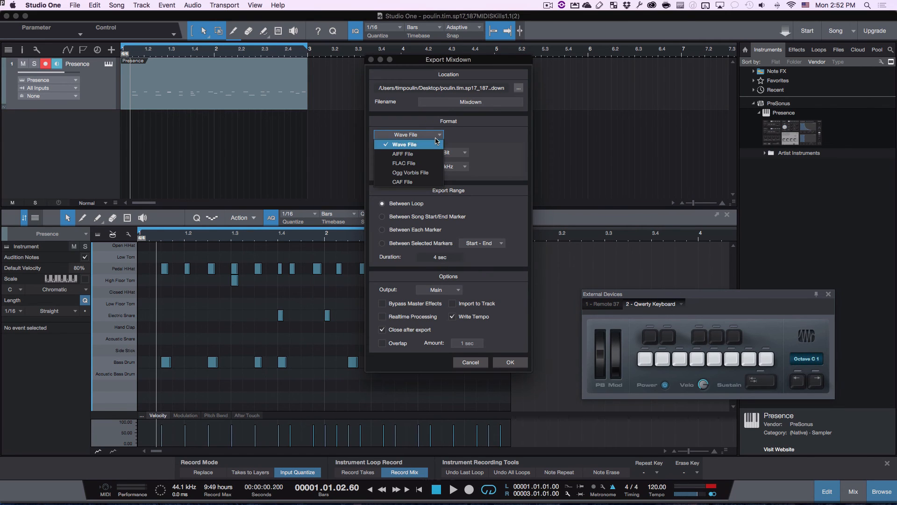
click(436, 139)
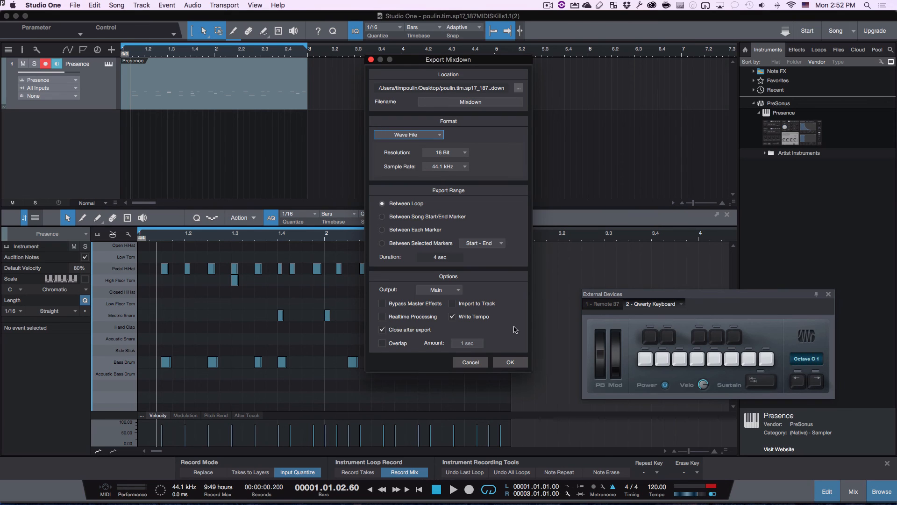
click(511, 362)
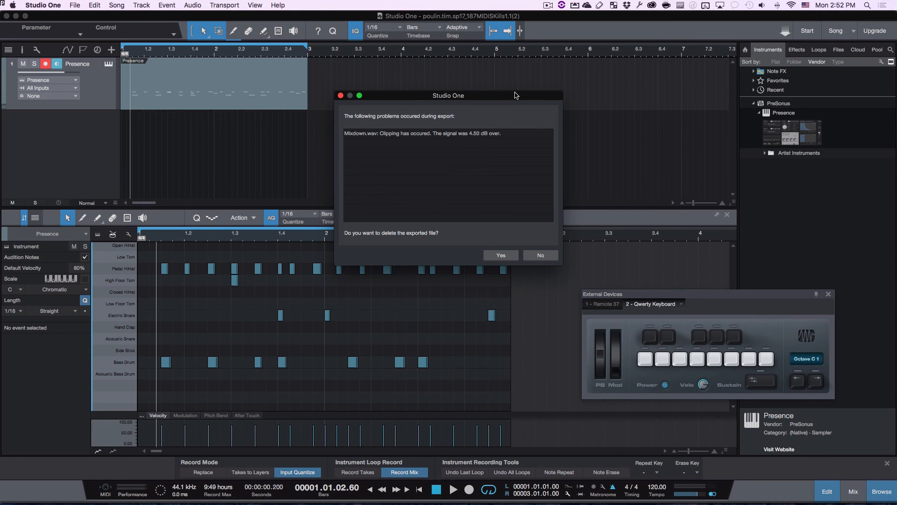
drag(514, 97, 553, 64)
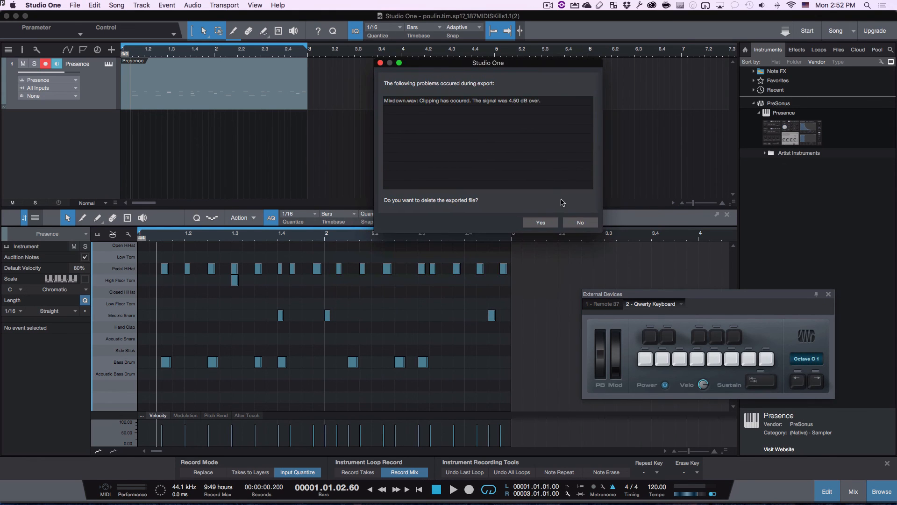
click(541, 222)
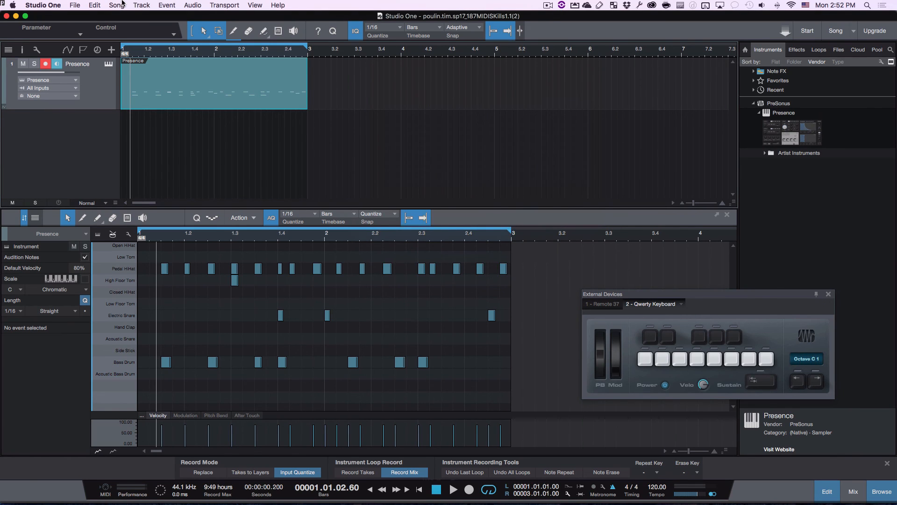
Step: Quit Studio One and review the folder naming format in the MIDI Skills 1 Word document's turn-in instructions
click(43, 5)
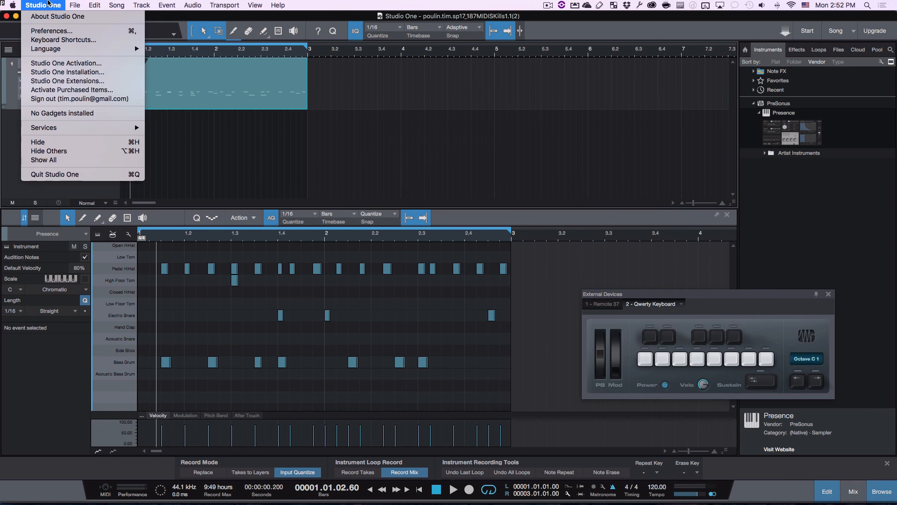
click(96, 174)
key(super+Tab)
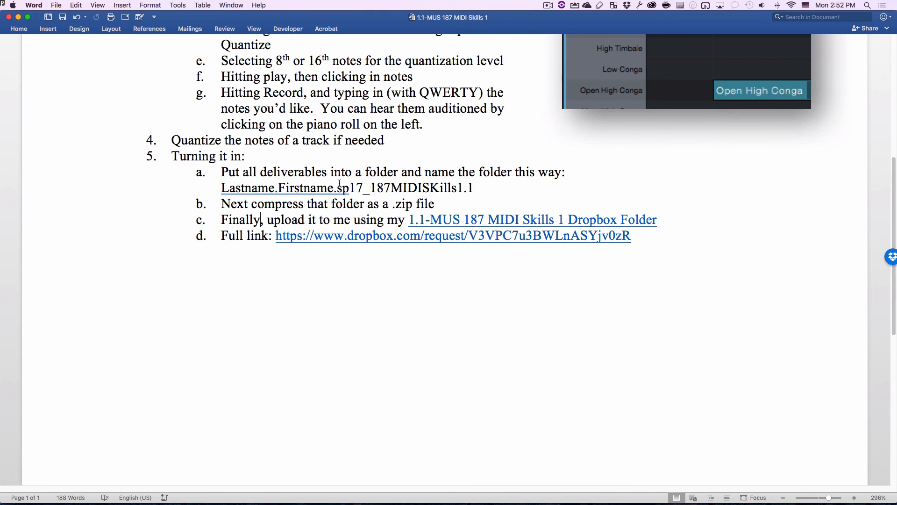
drag(339, 187, 472, 187)
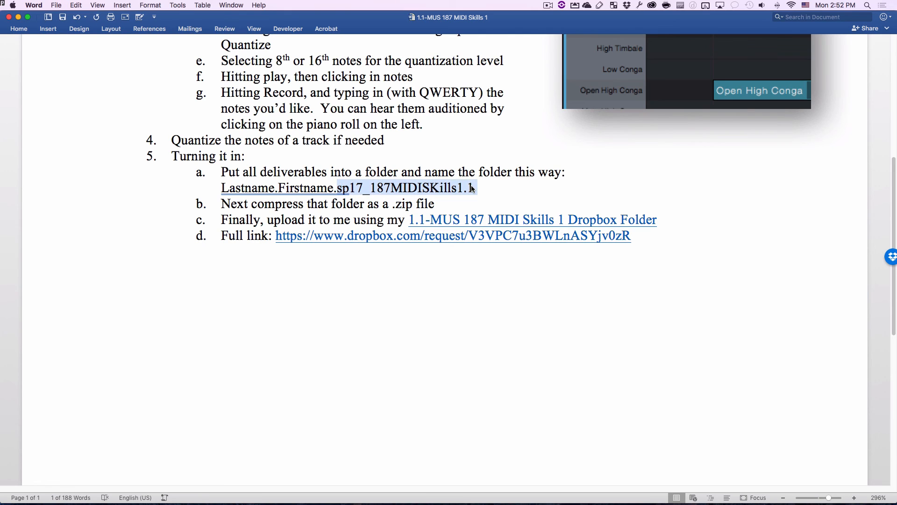
click(333, 297)
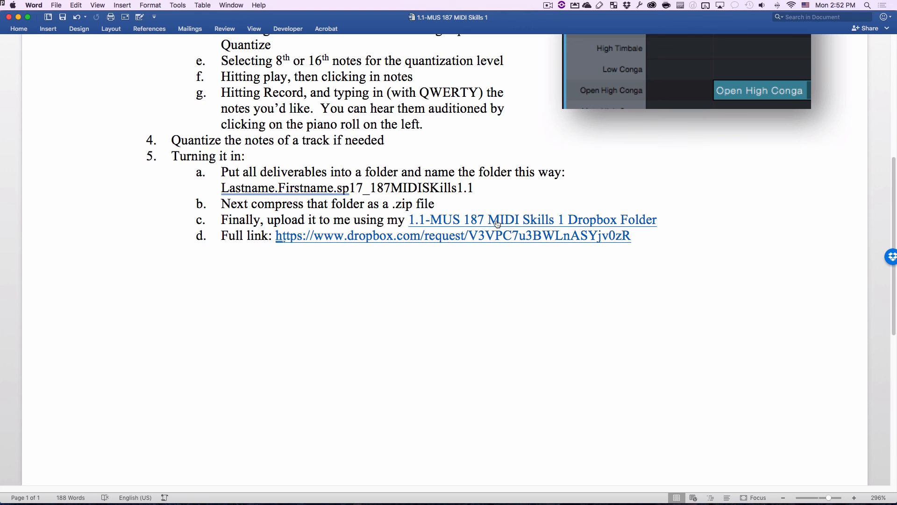
Step: Switch to Finder and compress the Desktop assignment folder ending in sp17_187MIDISKills1.1(2) into a ZIP archive
key(super+Tab)
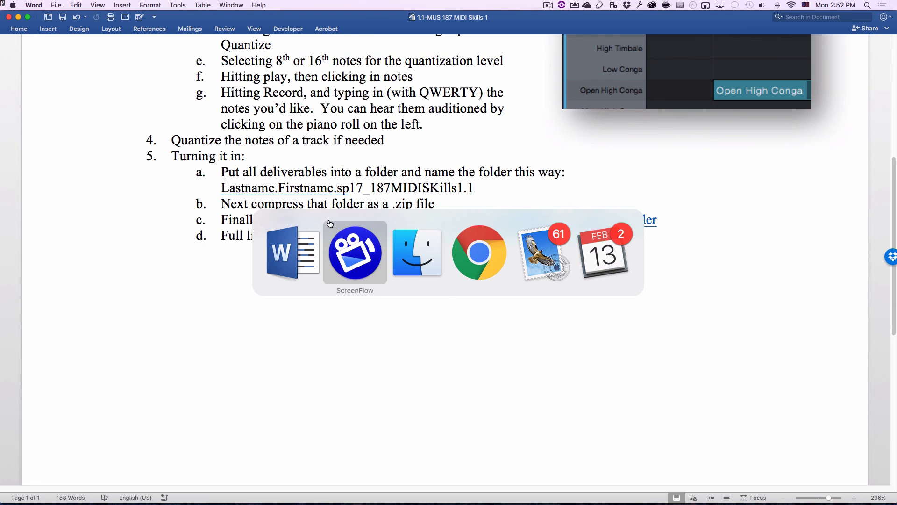
click(406, 238)
key(super+n)
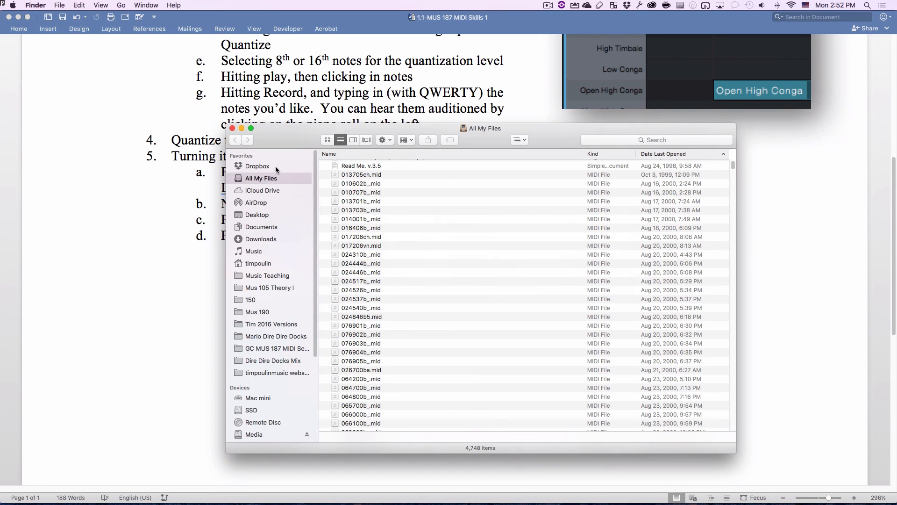
click(266, 215)
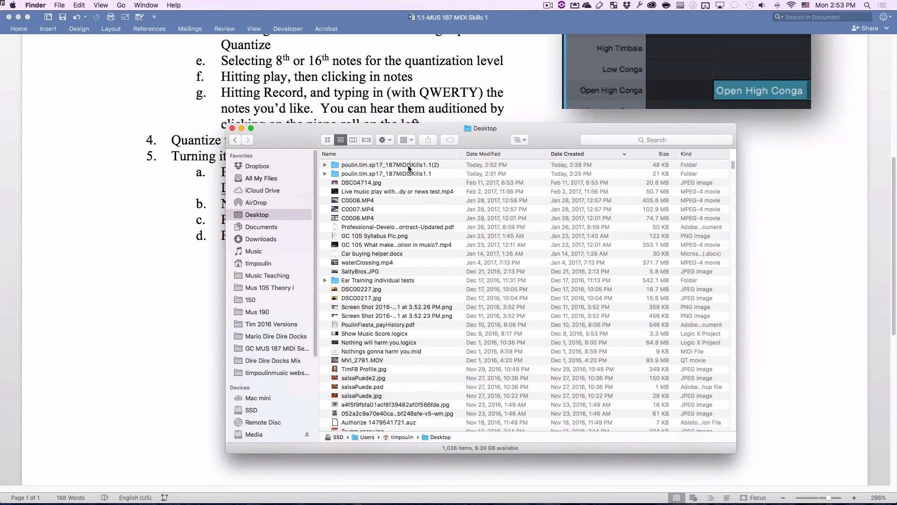
click(406, 166)
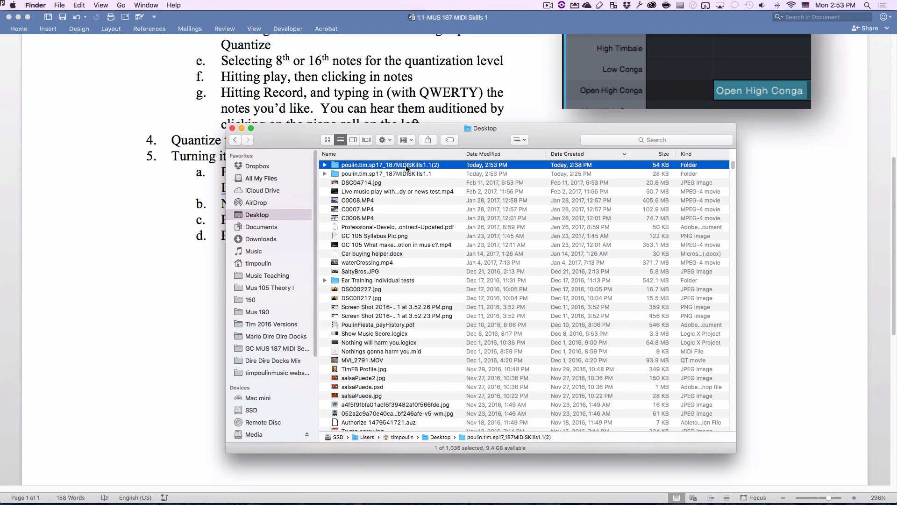
right_click(406, 167)
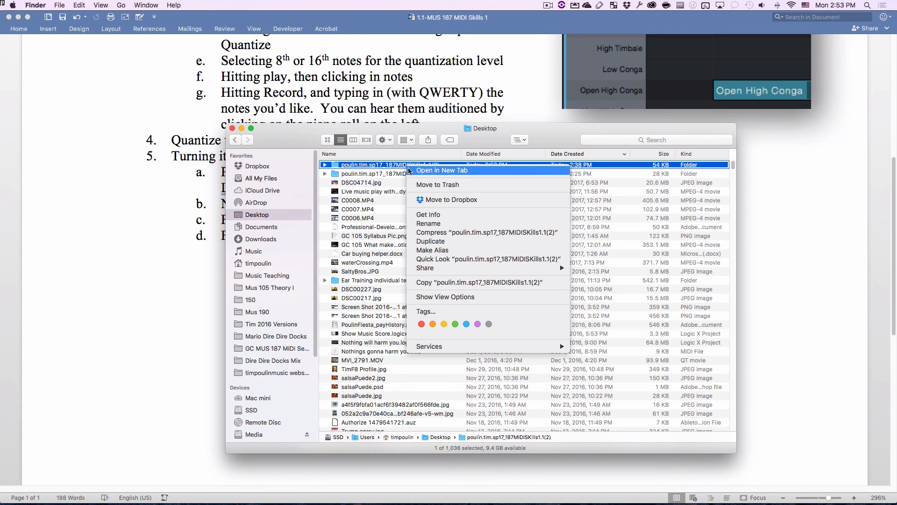
click(478, 233)
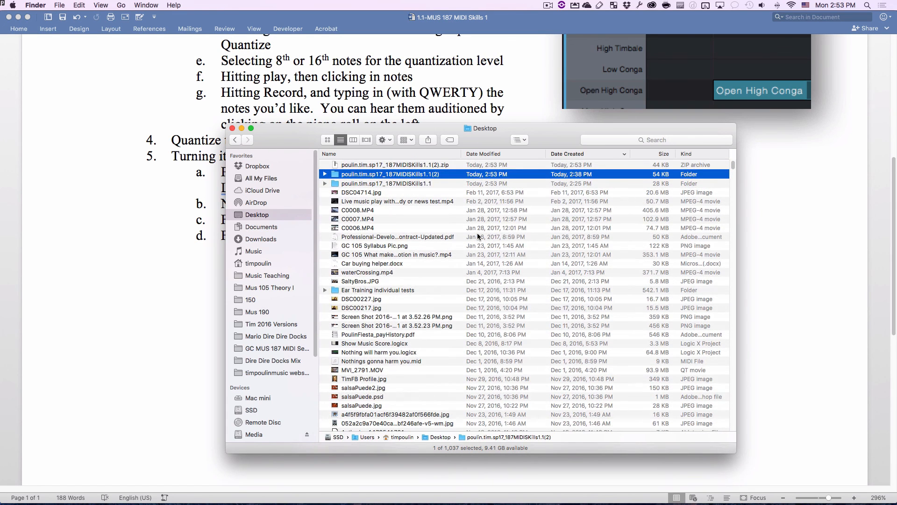
click(365, 166)
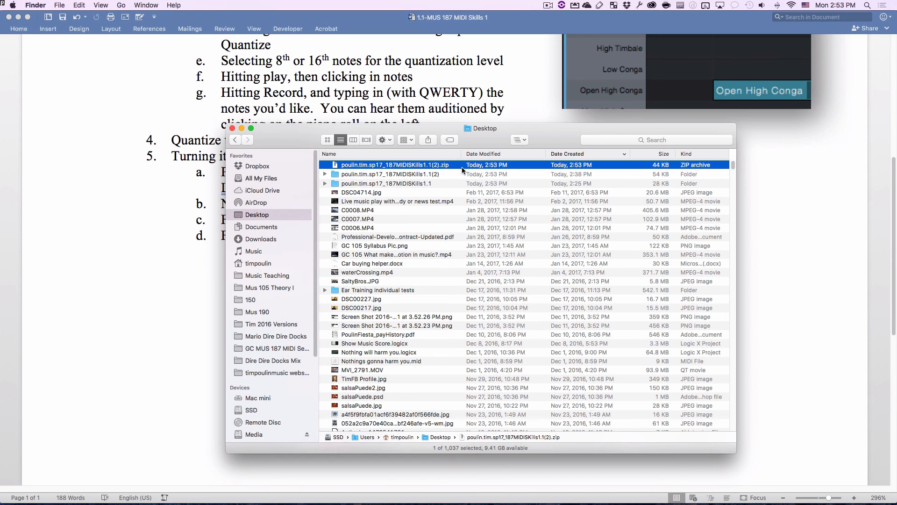
Step: Switch back to the Word document and follow its link to the 1.1-MUS 187 MIDI Skills 1 Dropbox Folder
key(super+Tab)
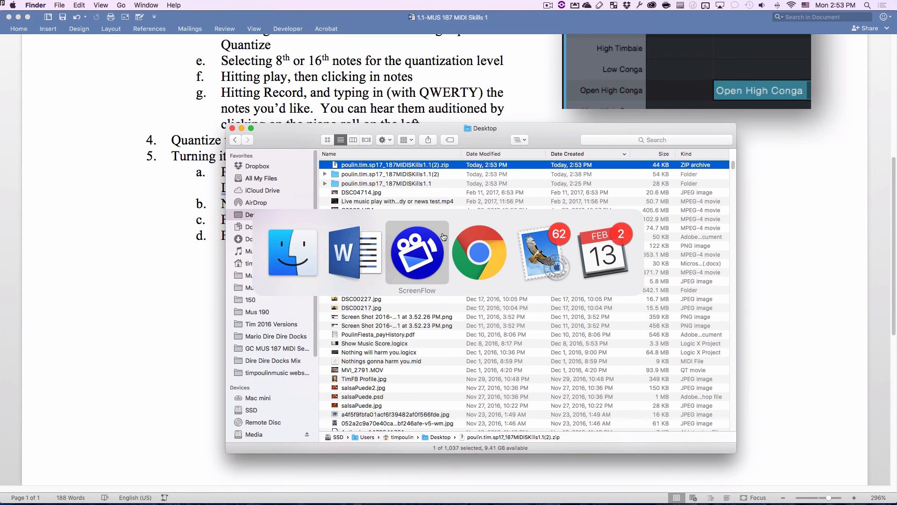
click(363, 249)
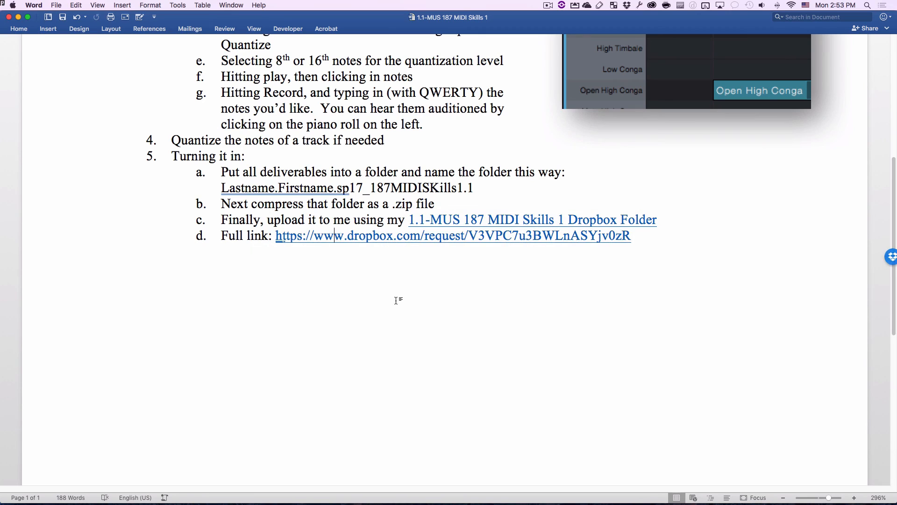
click(512, 225)
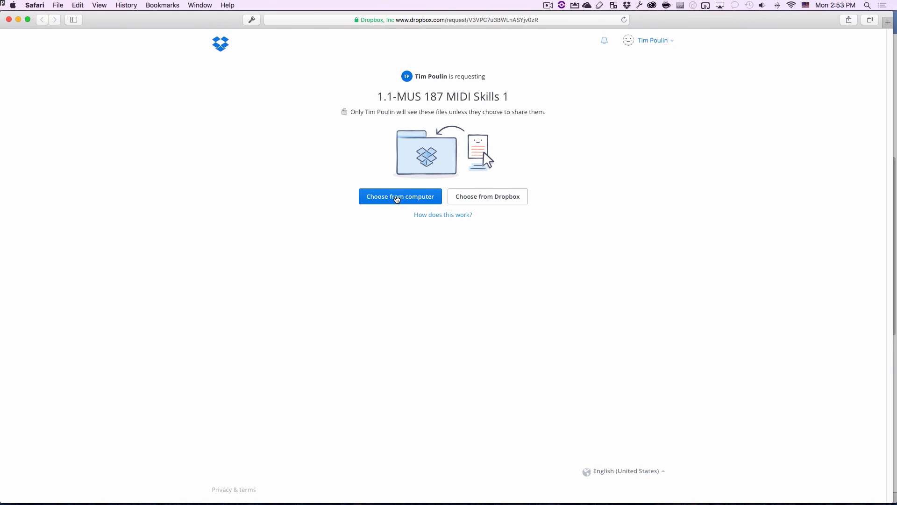
Step: Choose the assignment ZIP archive ending in sp17_187MIDISKills1.1(2).zip from the computer's Desktop and upload it to the Dropbox file request
click(397, 197)
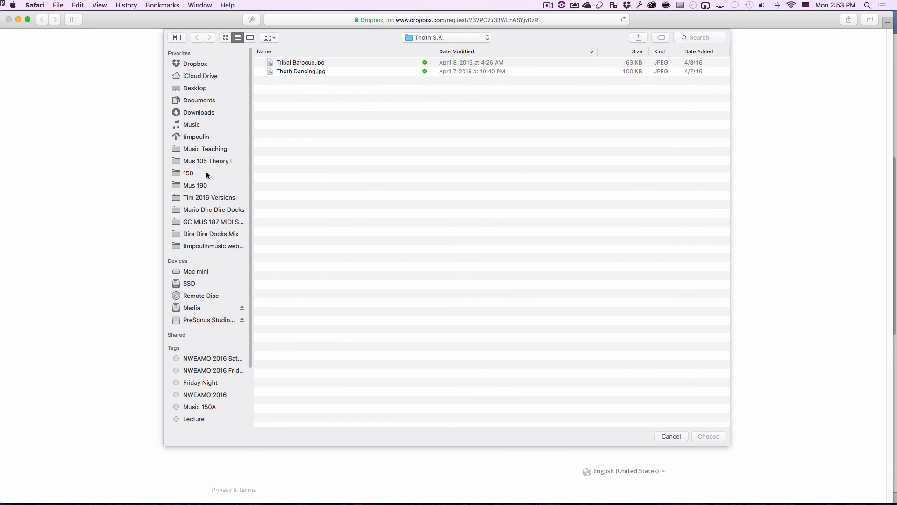
click(206, 86)
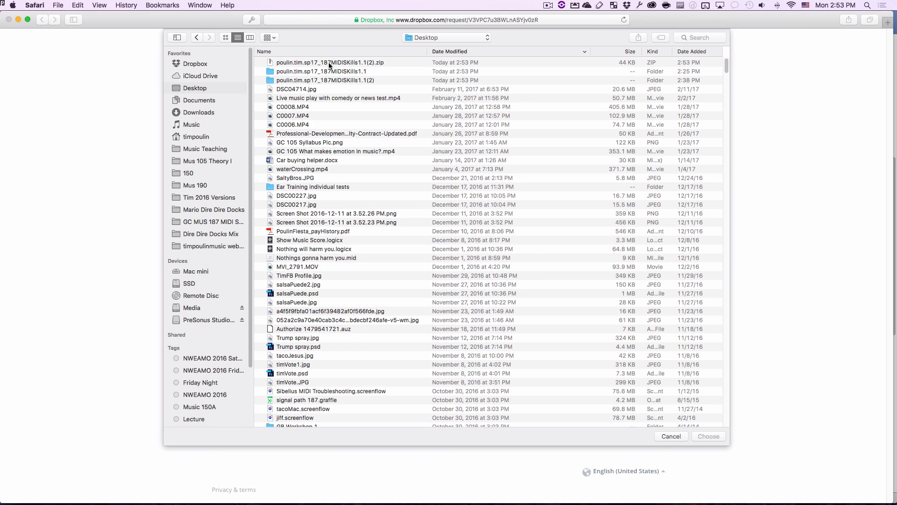
click(330, 64)
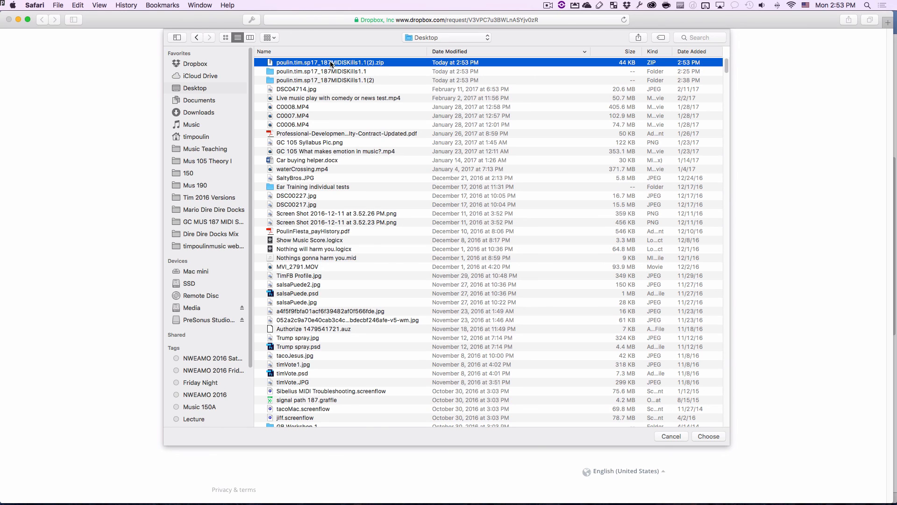
click(708, 437)
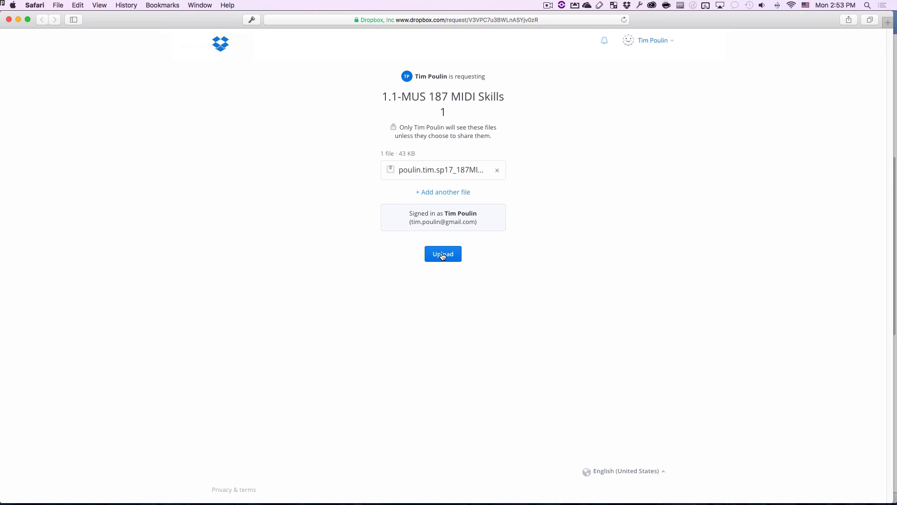
click(442, 255)
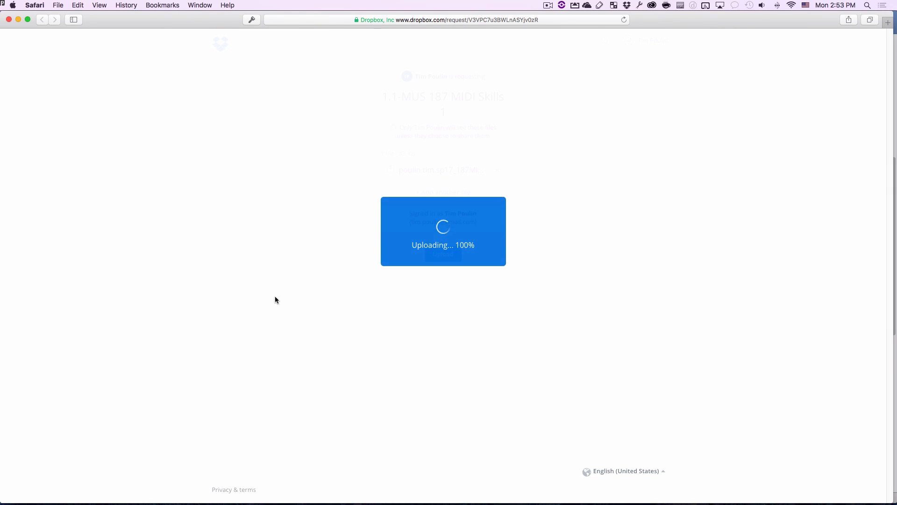